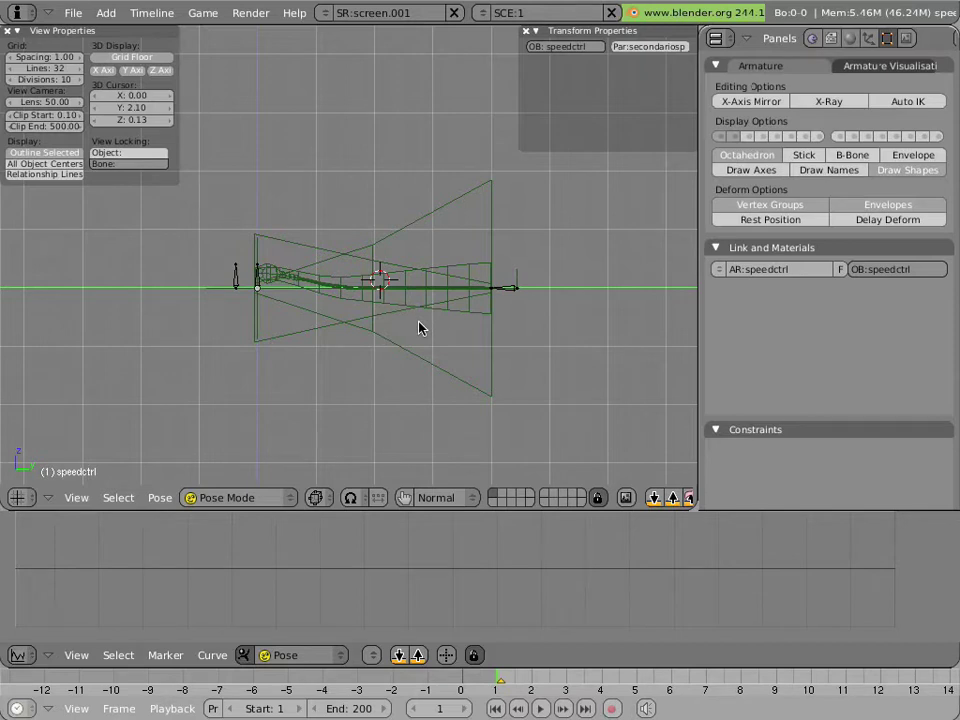
Step: Select the swimangle bone and bring up the IPO window's editor-type menu
right_click(255, 280)
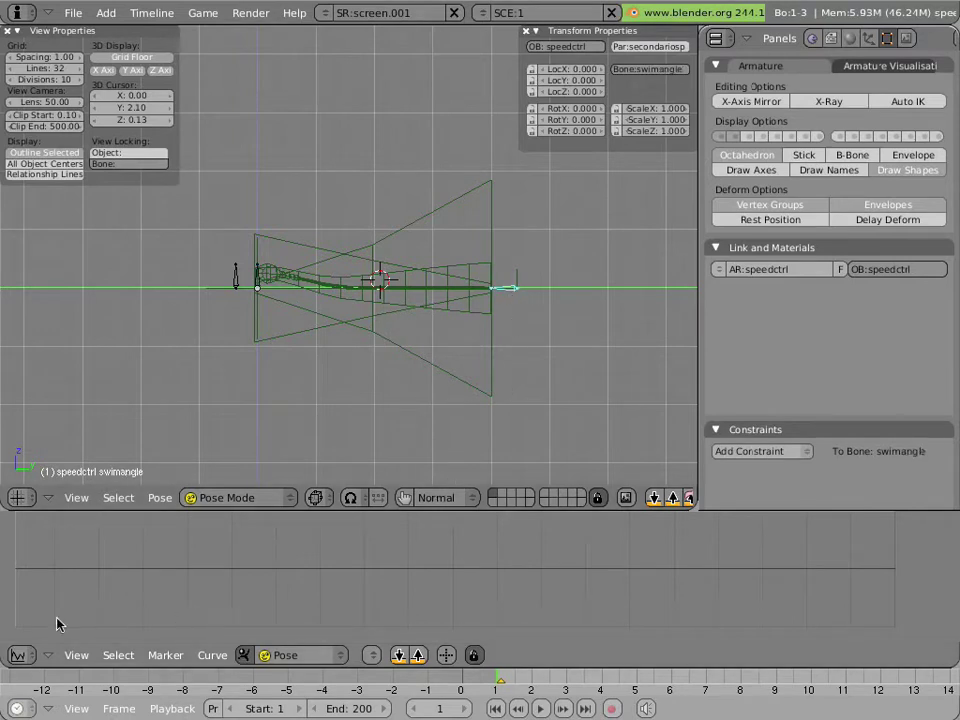
click(19, 655)
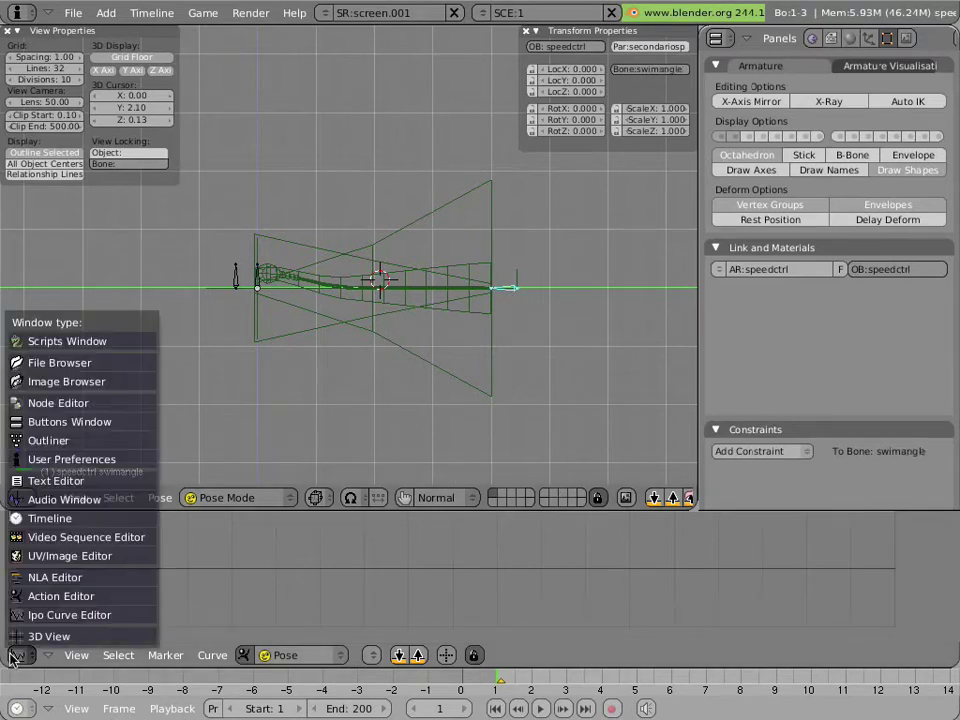
Step: Switch the lower window to the Action Editor and assign the SSwriggle action to the armature
click(47, 596)
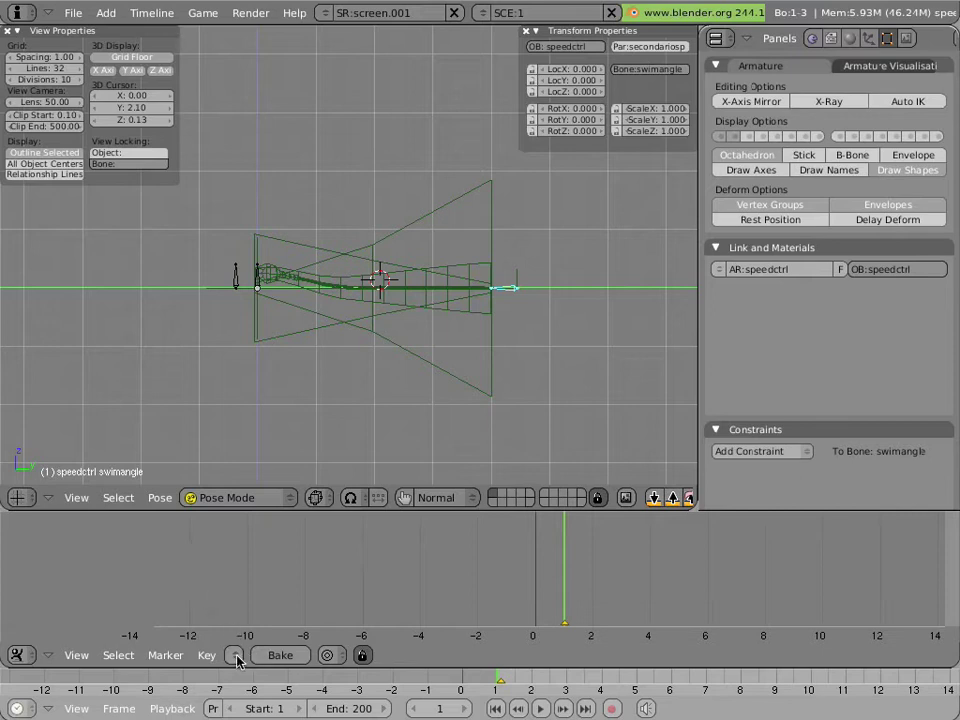
click(237, 657)
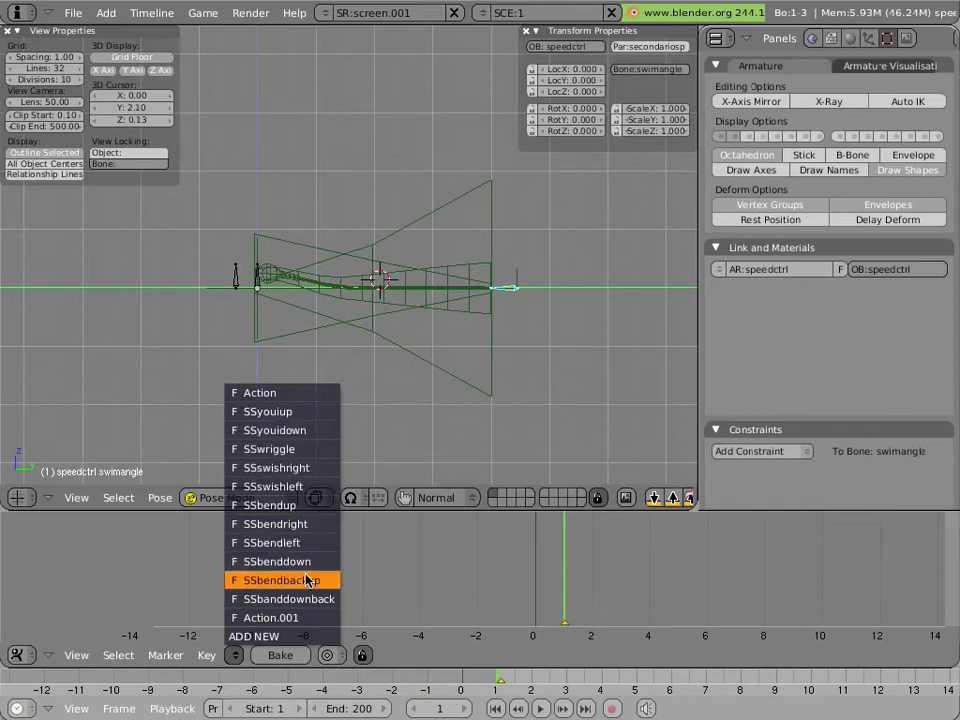
click(299, 452)
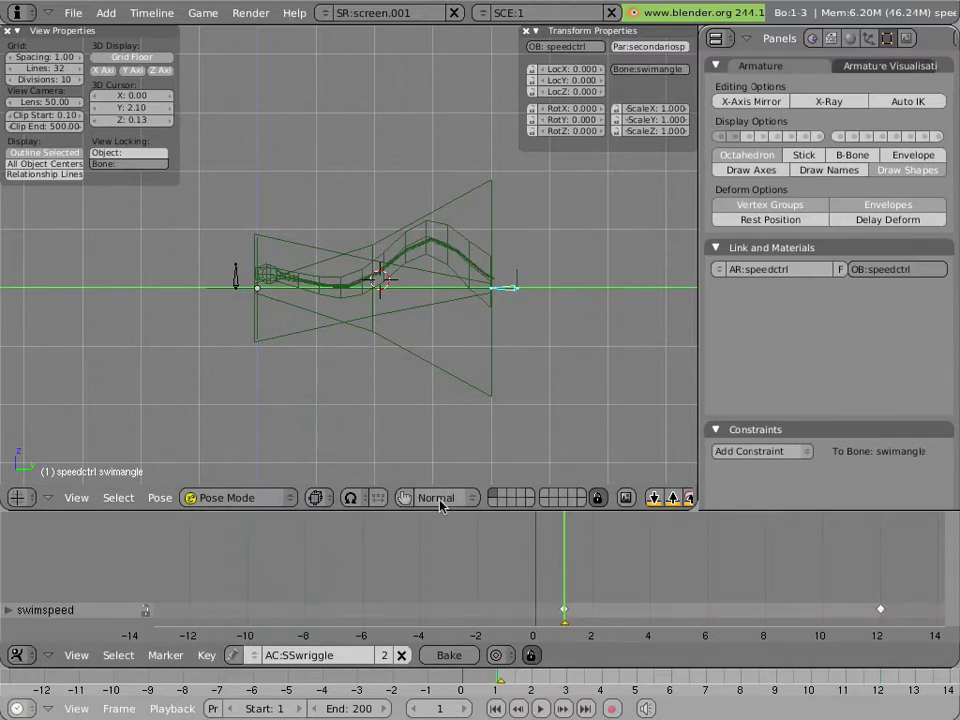
scroll(287, 278, down, 5)
Step: Select the swimspeed bone and play the wriggle from two angles, ending in front view
right_click(311, 98)
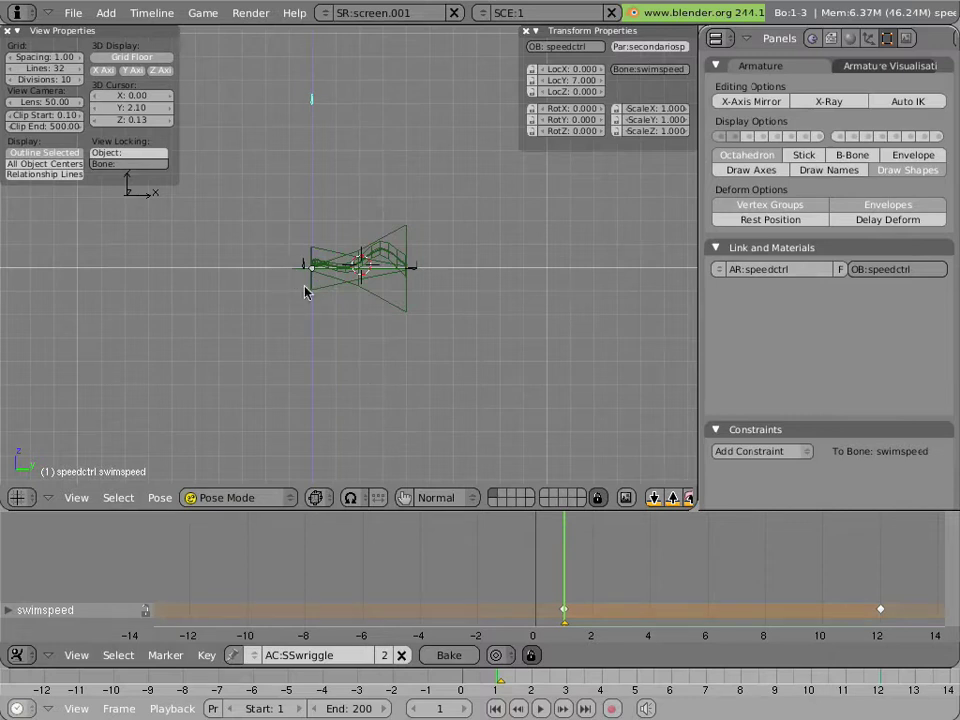
key(alt+a)
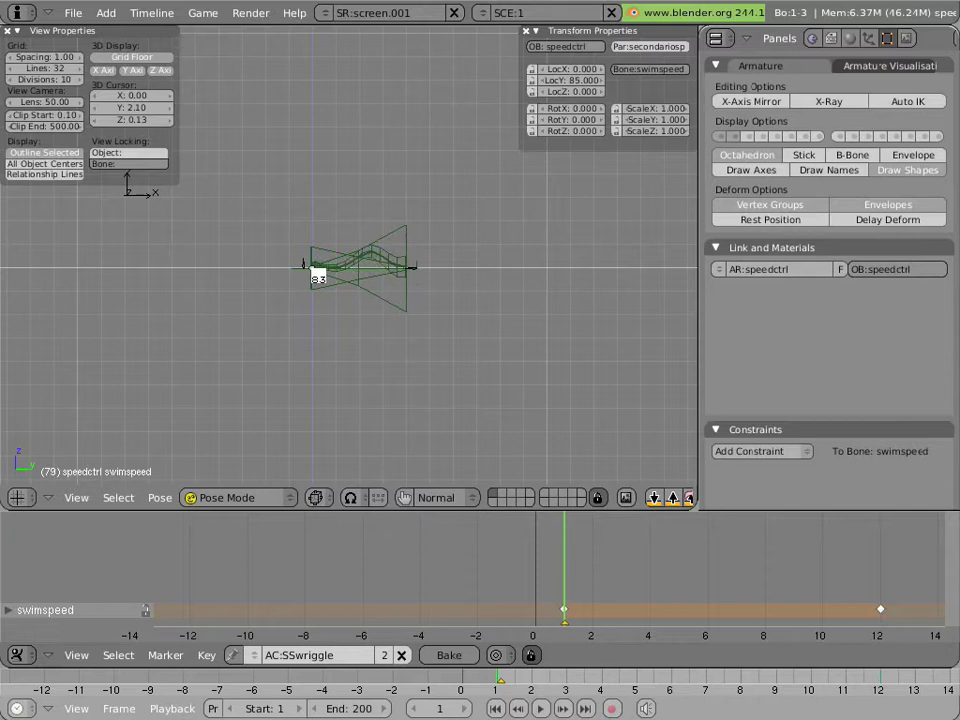
key(Escape)
middle_drag(318, 280, 394, 441)
key(alt+a)
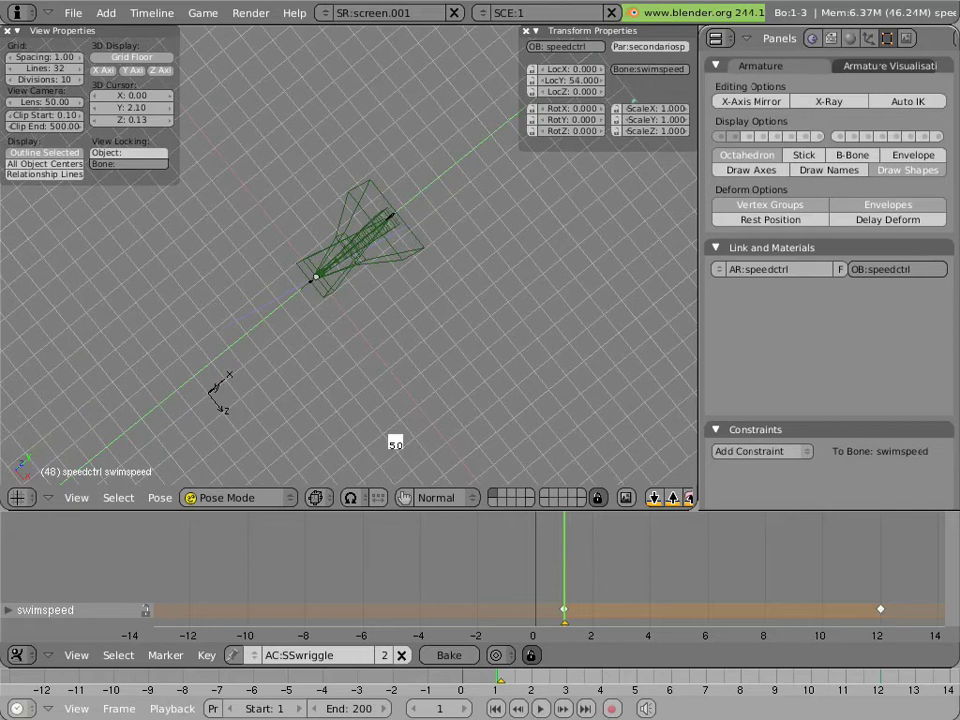
key(Escape)
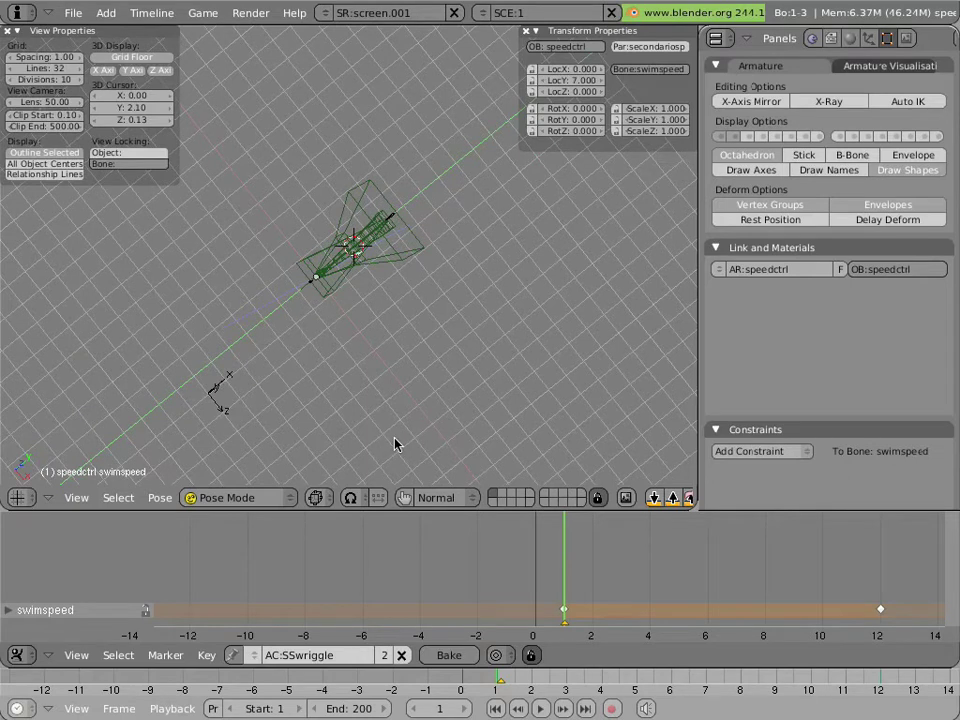
key(KP_1)
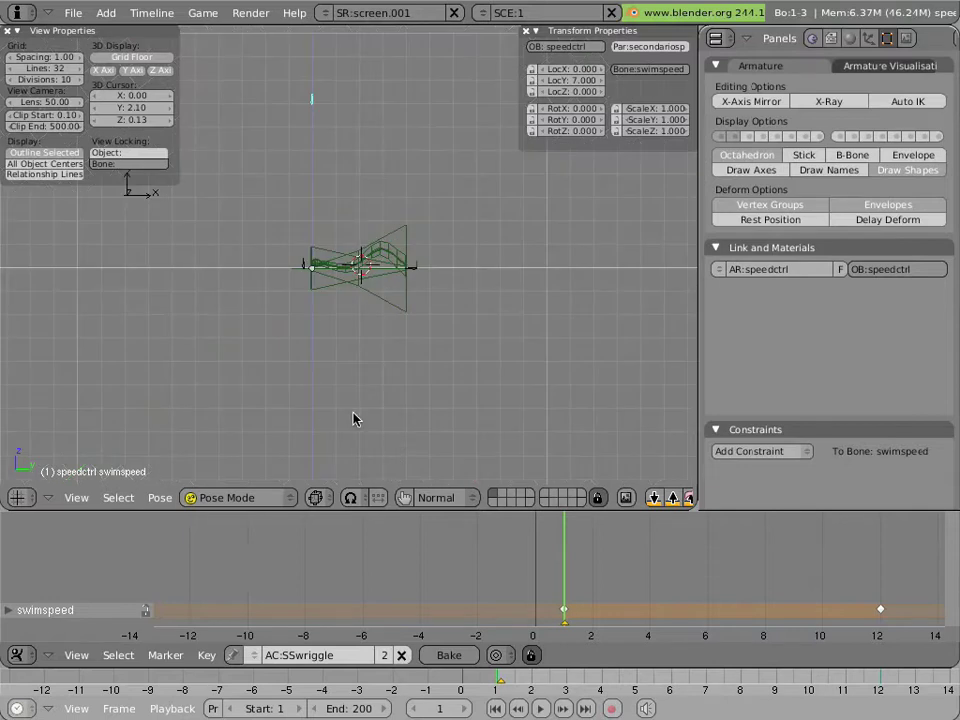
scroll(335, 400, up, 7)
Step: With swimangle selected, assign the SSyouiup action and scrub through its first frames
right_click(590, 305)
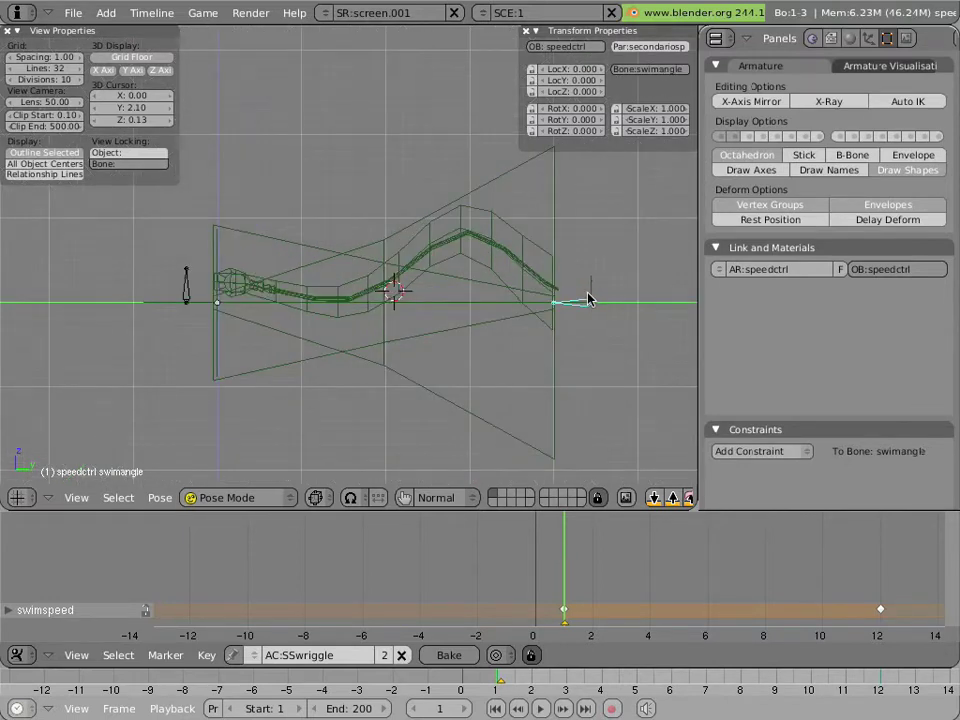
click(255, 655)
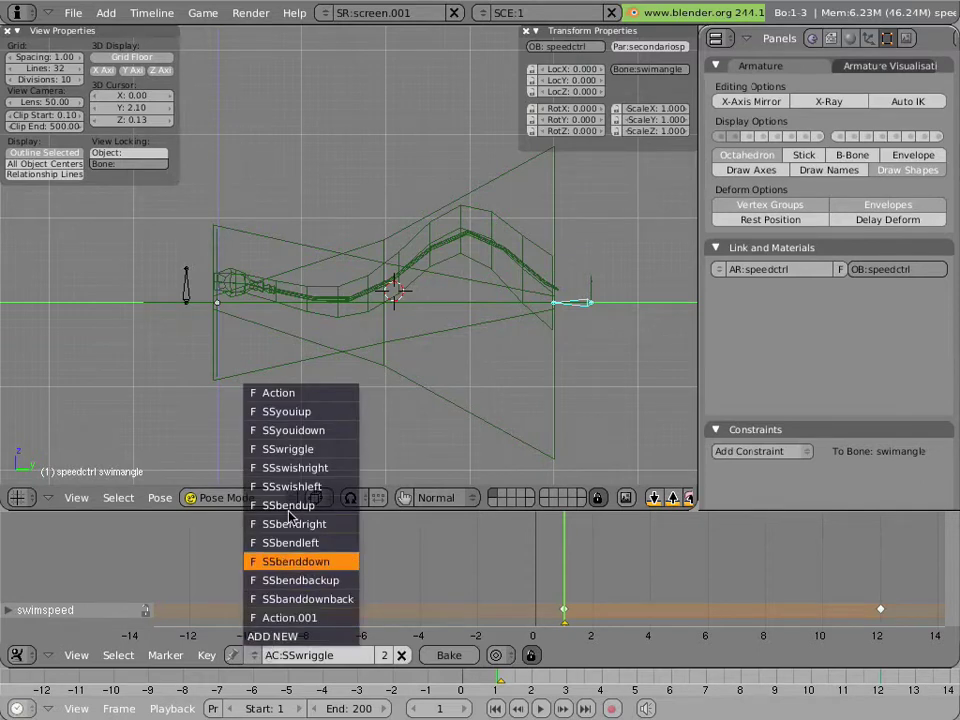
click(297, 412)
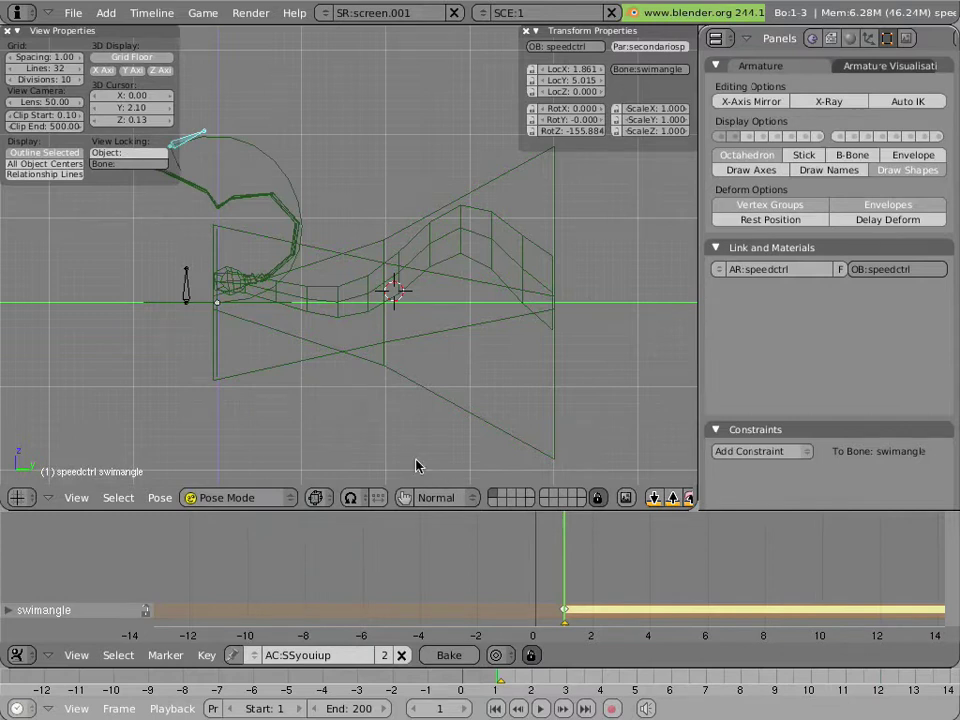
shift+middle_drag(207, 329, 236, 369)
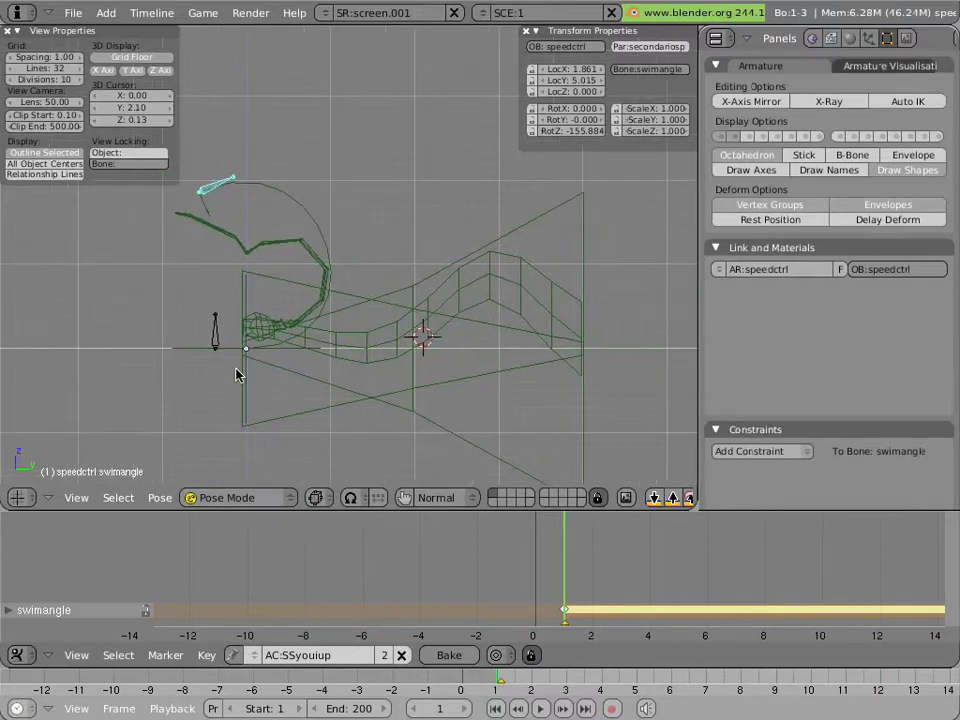
click(597, 577)
drag(600, 579, 555, 579)
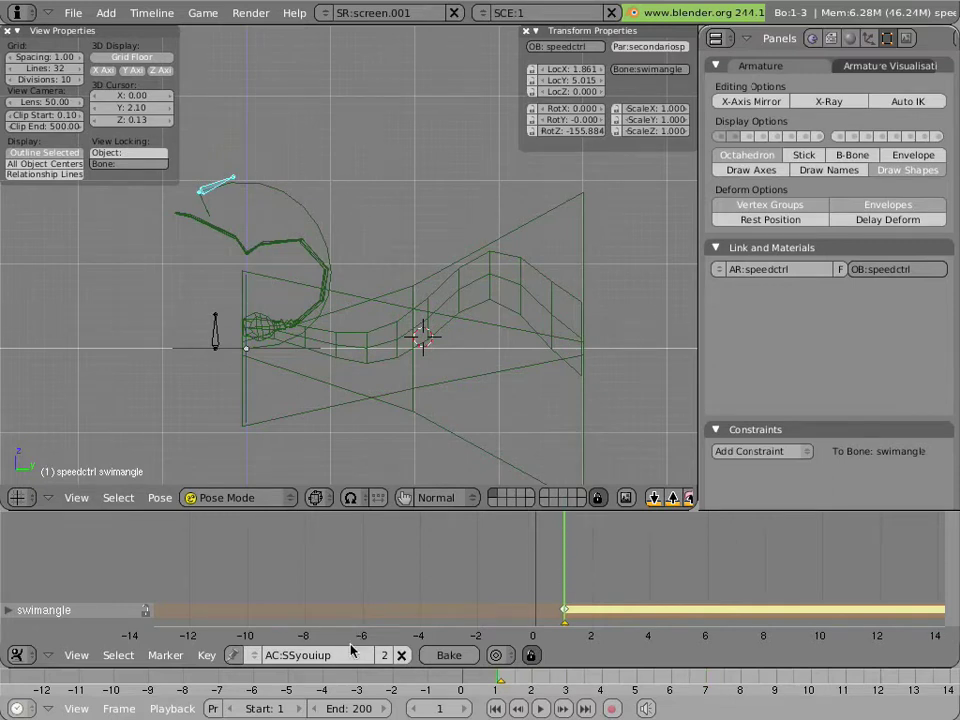
Step: Try the SSbenddown action, then switch the armature to SSbendleft
click(254, 655)
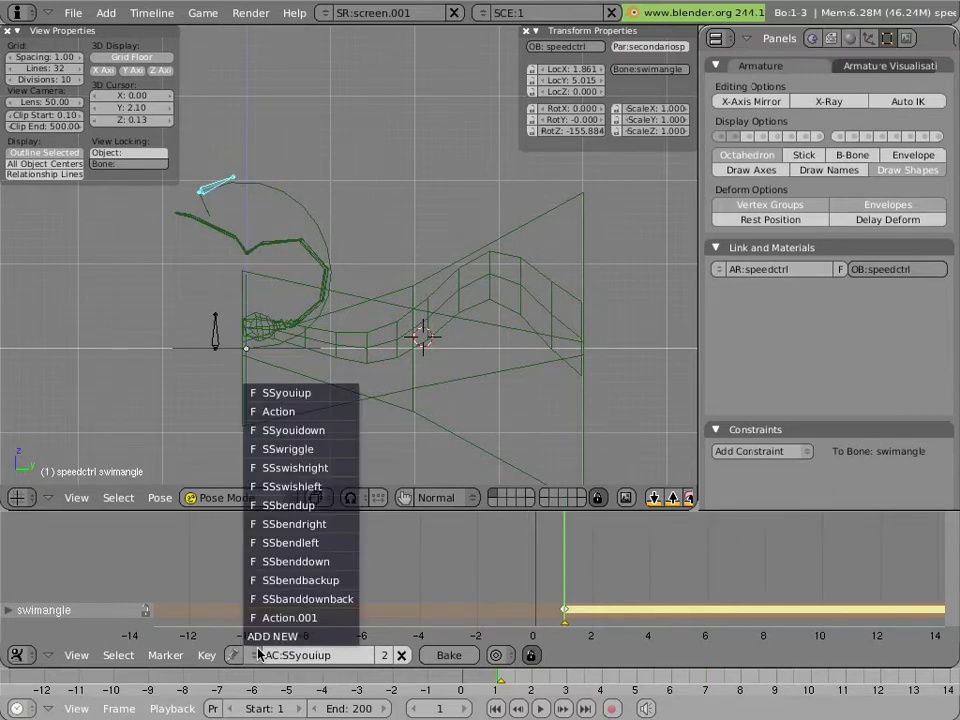
click(288, 561)
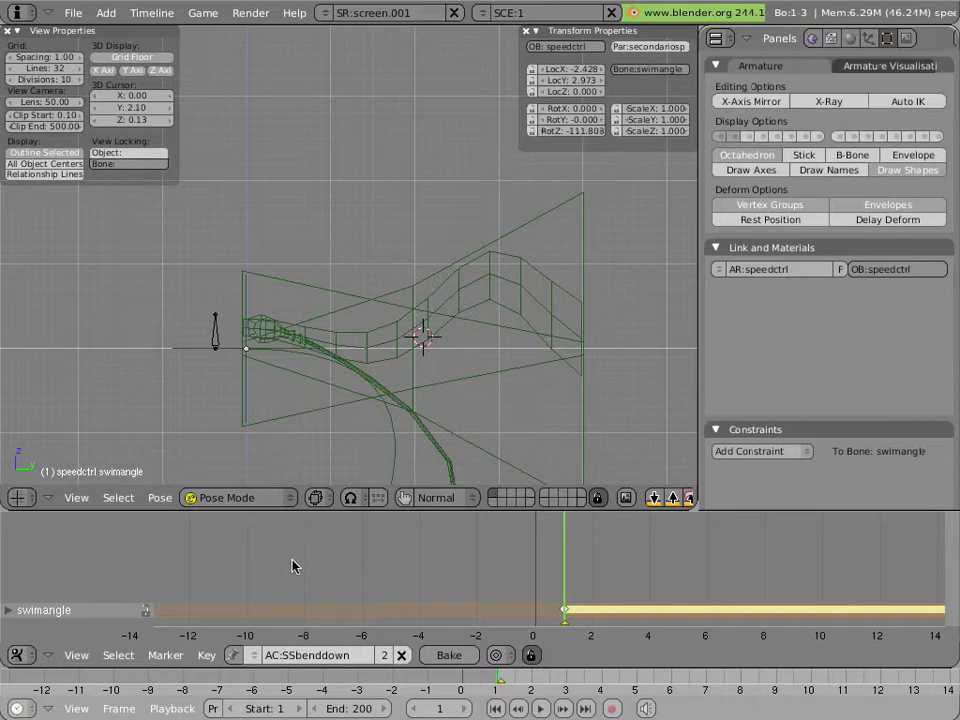
scroll(325, 397, down, 3)
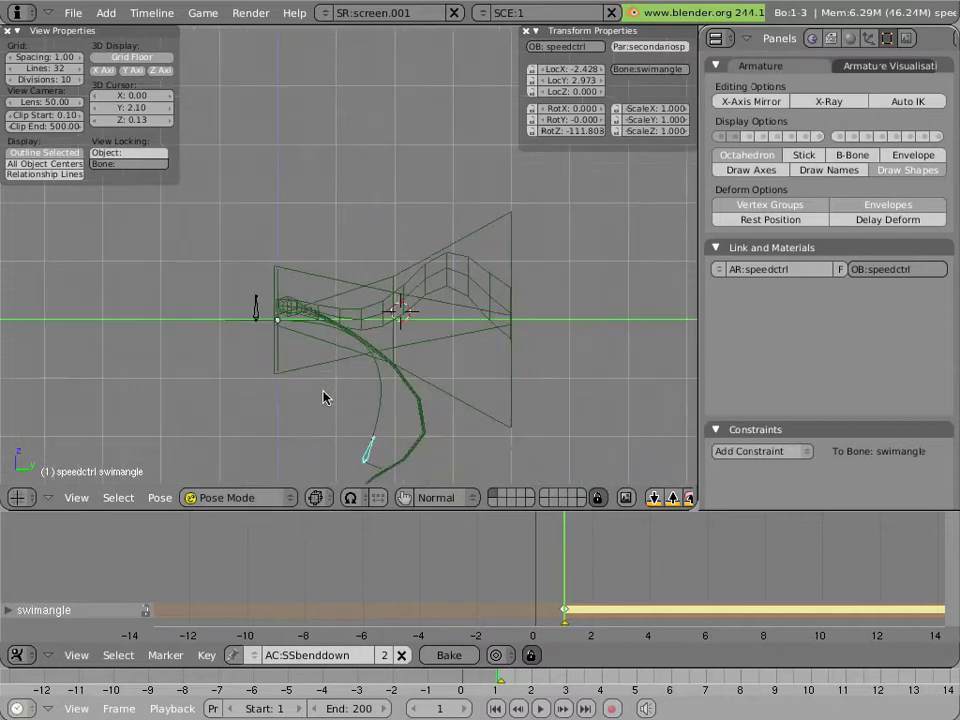
click(254, 655)
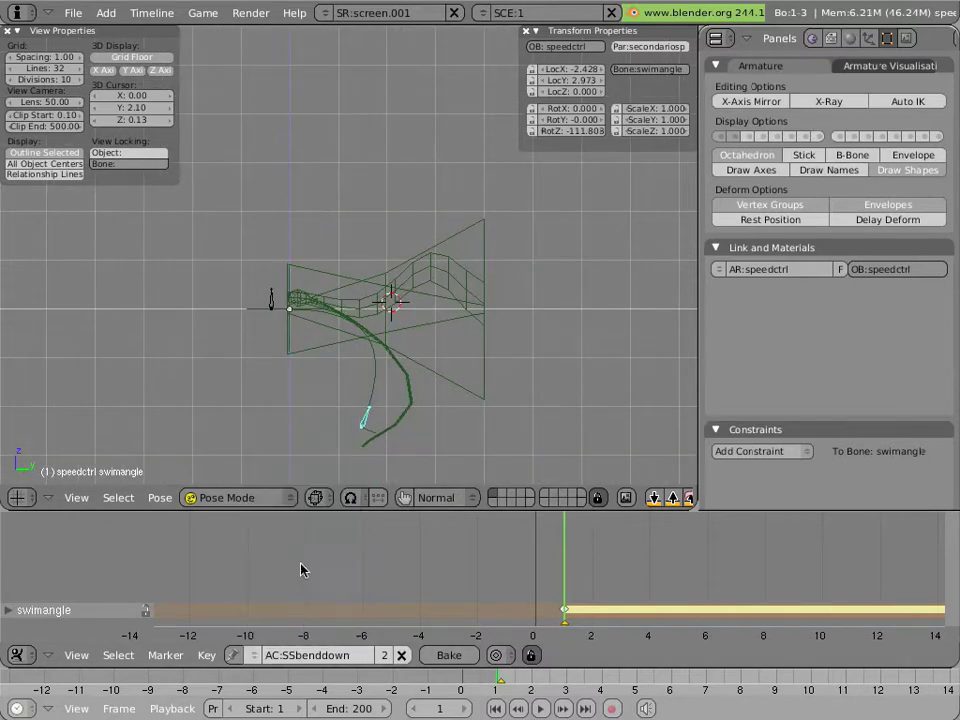
click(266, 655)
click(256, 656)
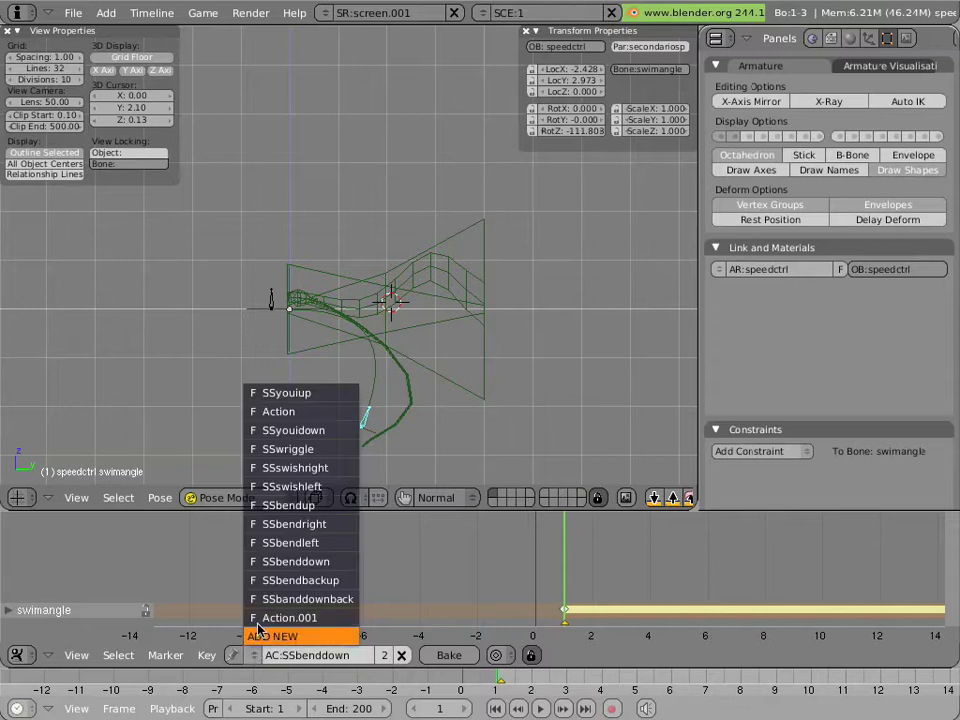
click(282, 545)
Step: Zoom the action timeline out to frame 60 and scrub to frame 46 to preview the bend
middle_drag(255, 430, 343, 520)
middle_drag(377, 360, 424, 388)
ctrl+middle_drag(580, 545, 435, 560)
drag(497, 574, 309, 557)
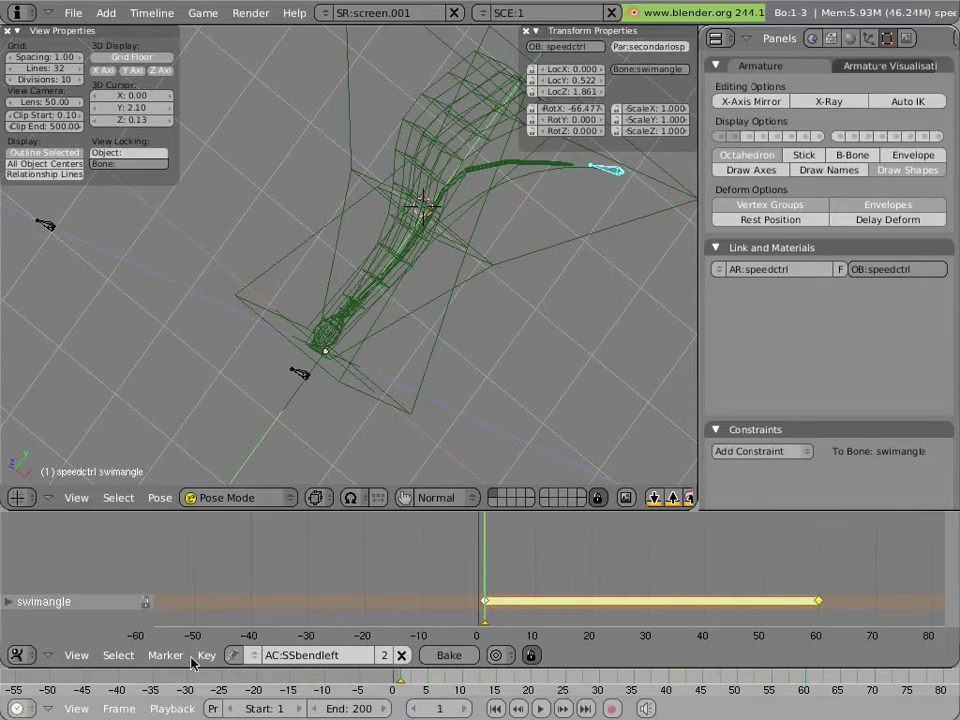
Step: Change the Action Editor area into the NLA Editor
click(14, 657)
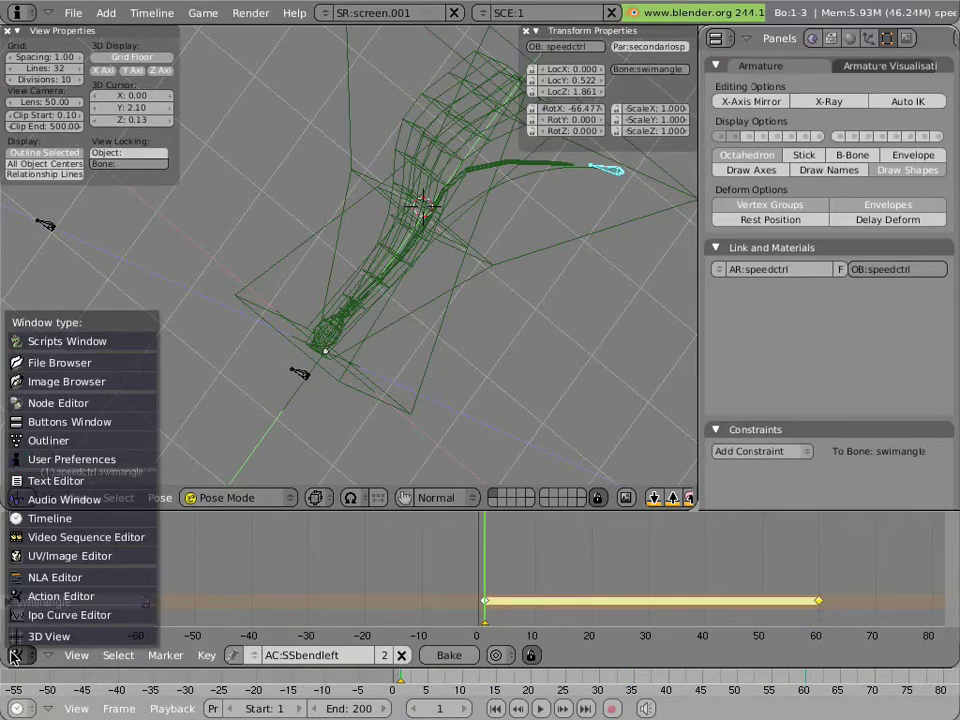
click(44, 577)
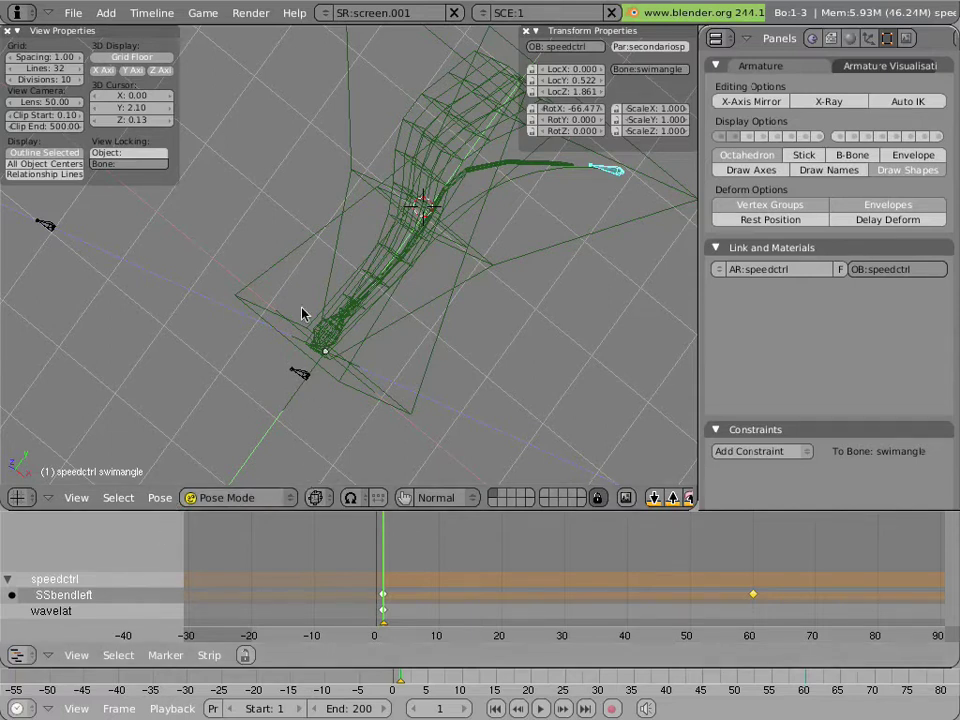
Step: Return to Object Mode, select the wavelat lattice and show its Object buttons (F7)
key(ctrl+Tab)
middle_drag(280, 377, 338, 357)
key(a)
right_click(326, 355)
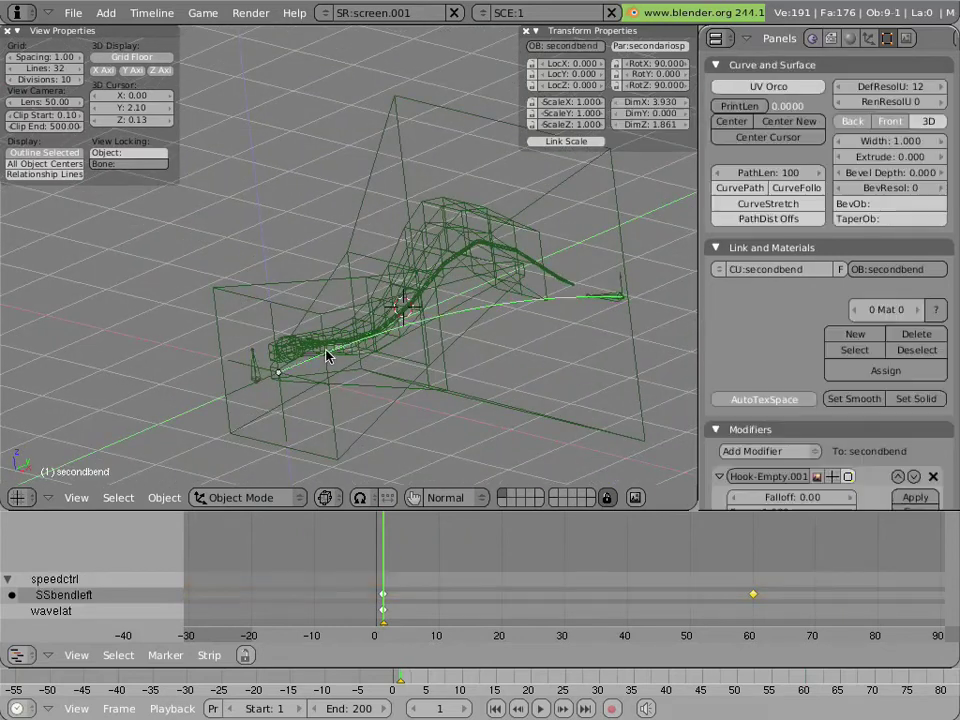
right_click(332, 330)
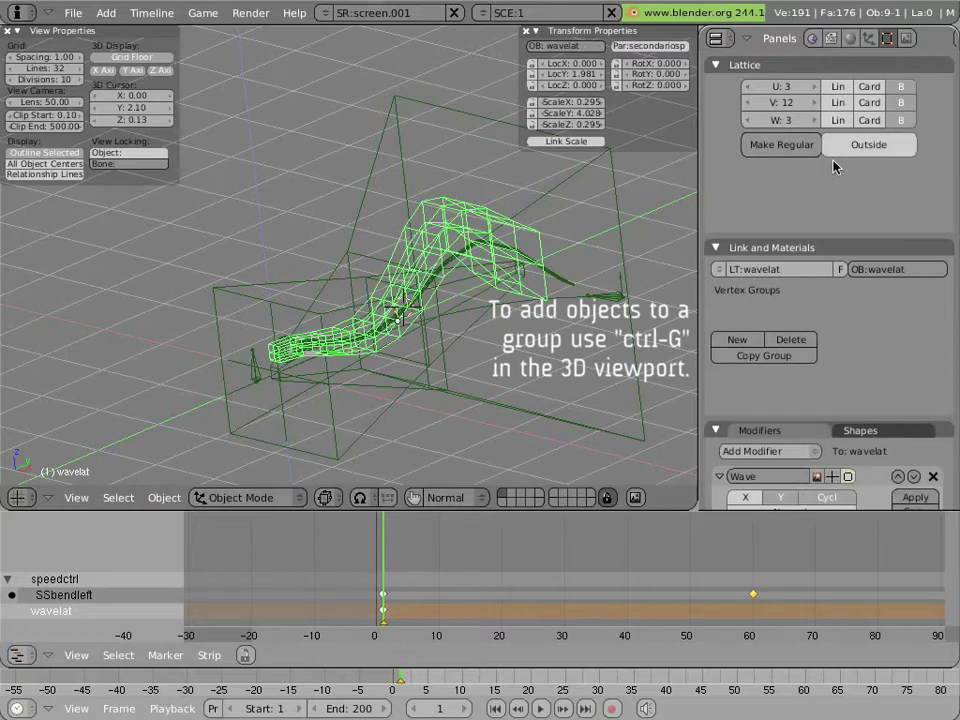
scroll(834, 166, down, 10)
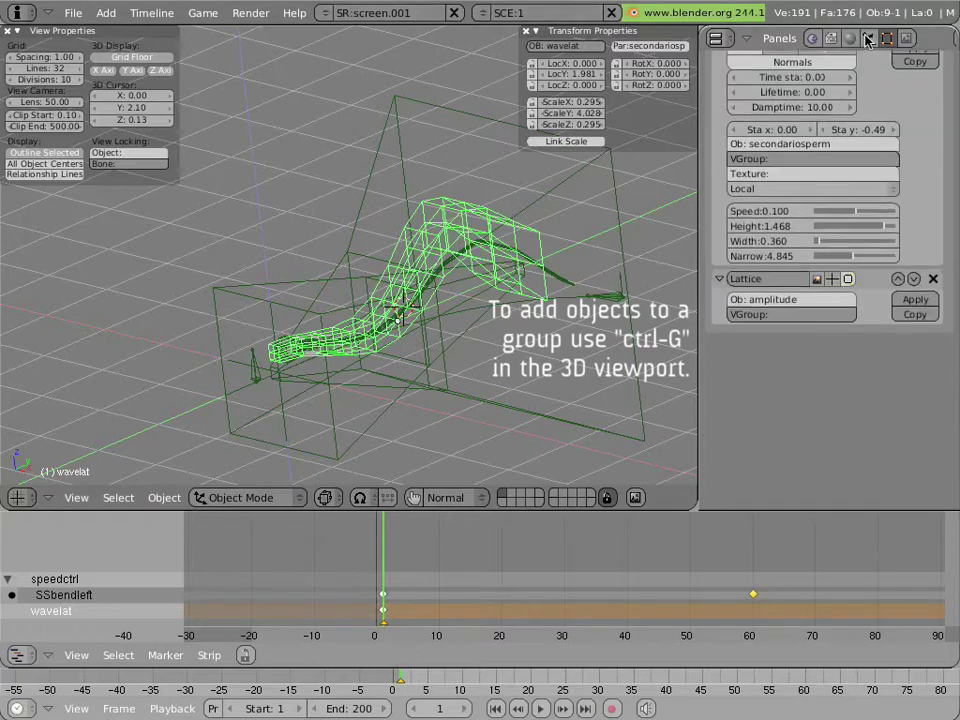
click(866, 38)
scroll(864, 180, up, 10)
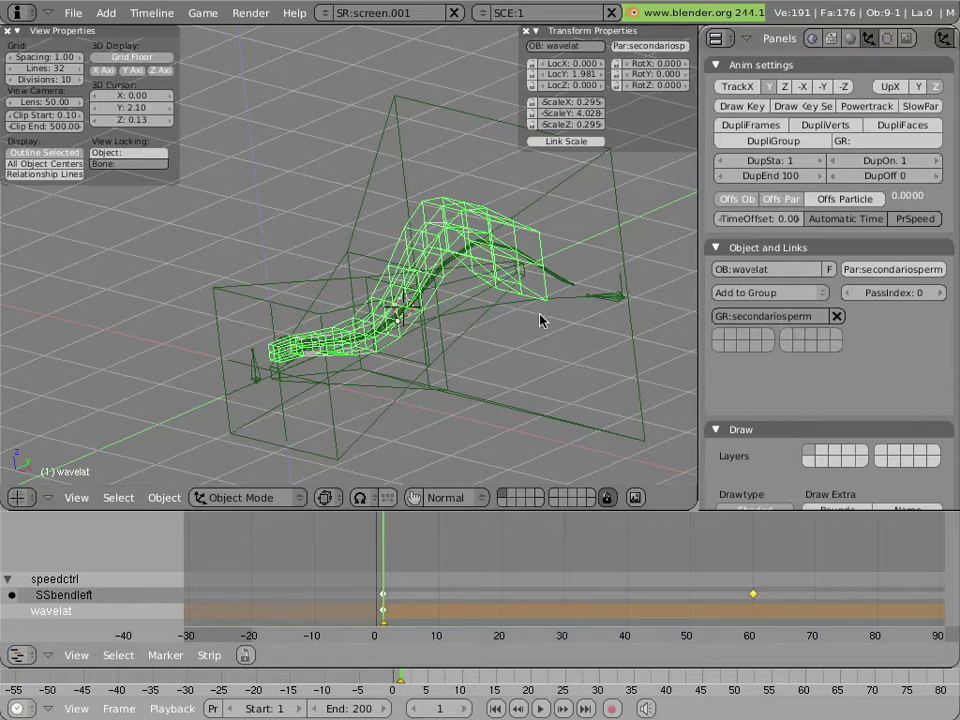
middle_drag(540, 321, 471, 294)
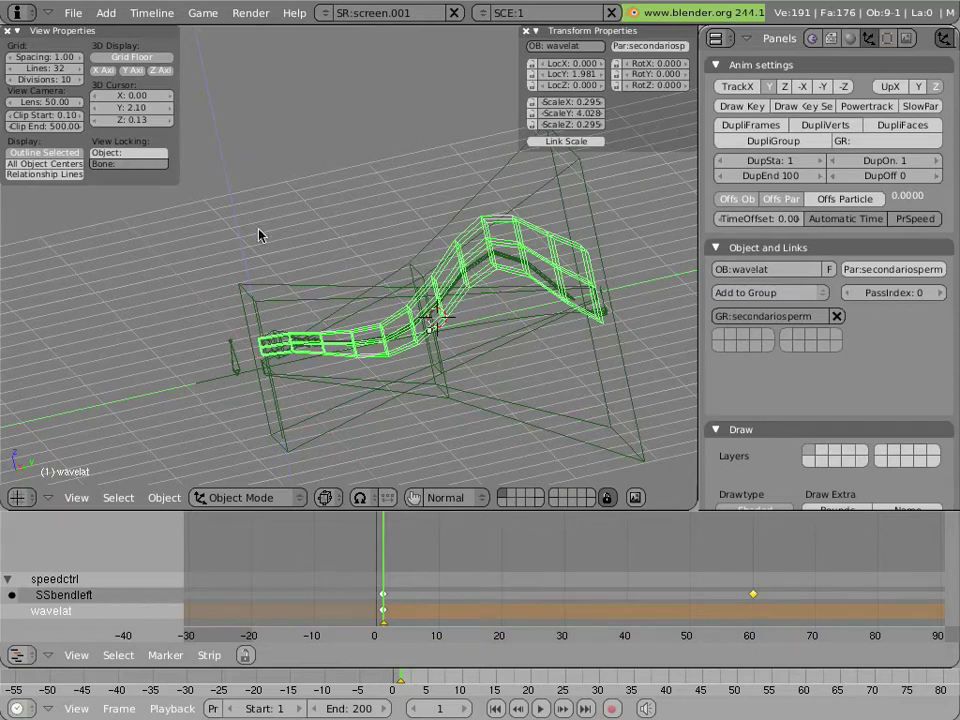
Step: Start a new file, discarding the current wavelat scene
click(74, 14)
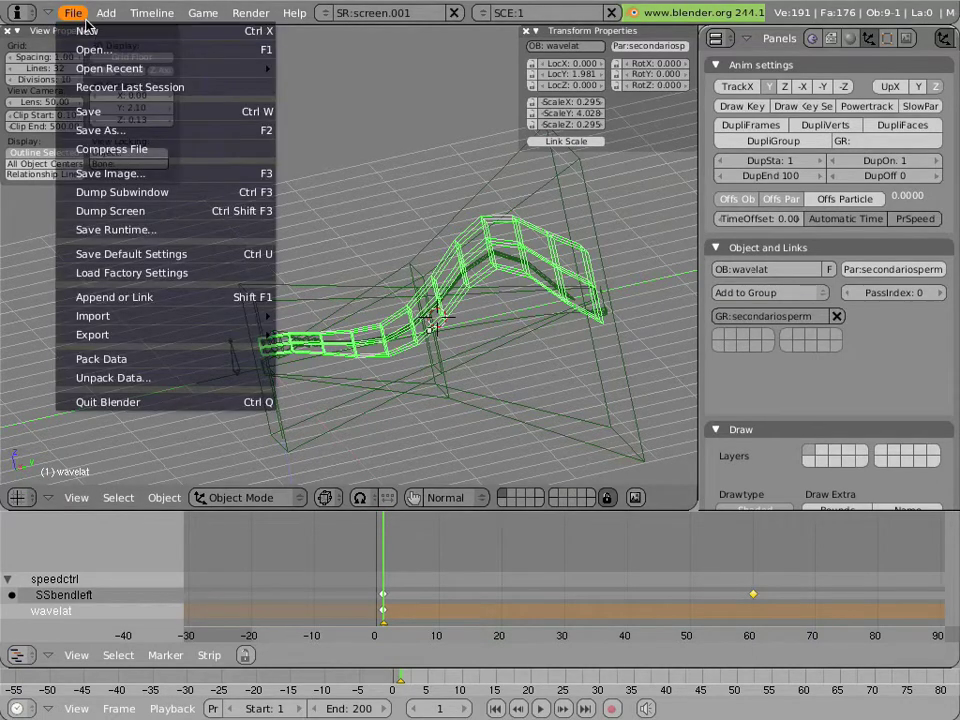
click(86, 30)
click(86, 30)
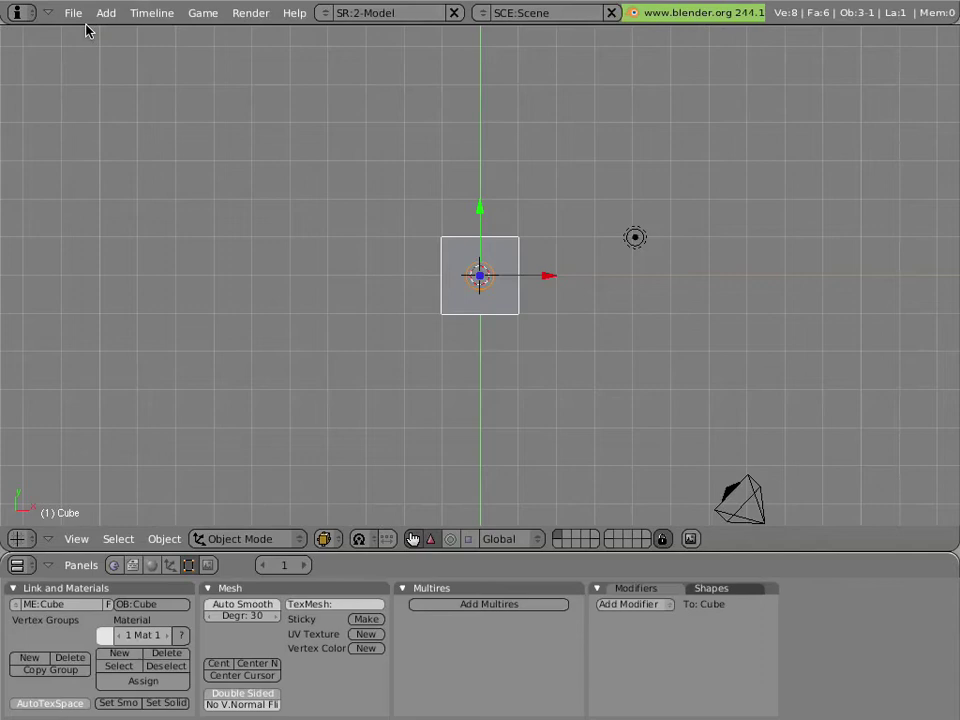
Step: Delete the default cube, lamp and camera, then choose File > Save As
key(a)
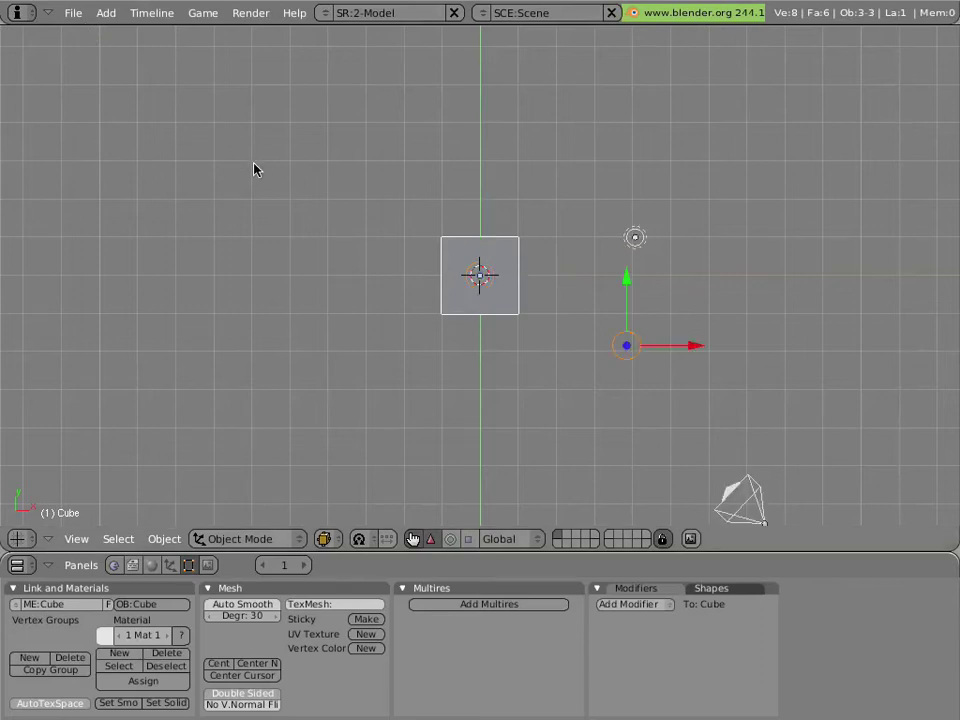
key(x)
click(257, 165)
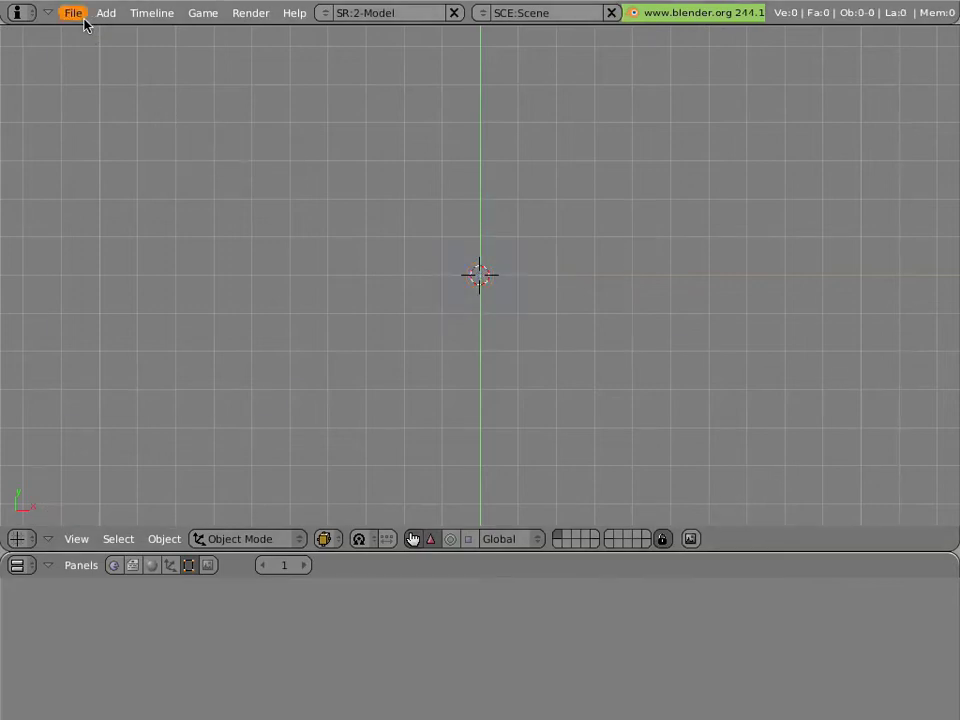
click(76, 14)
Step: Enter tutorial15.blend as the file name in the tutorials folder and save
click(148, 130)
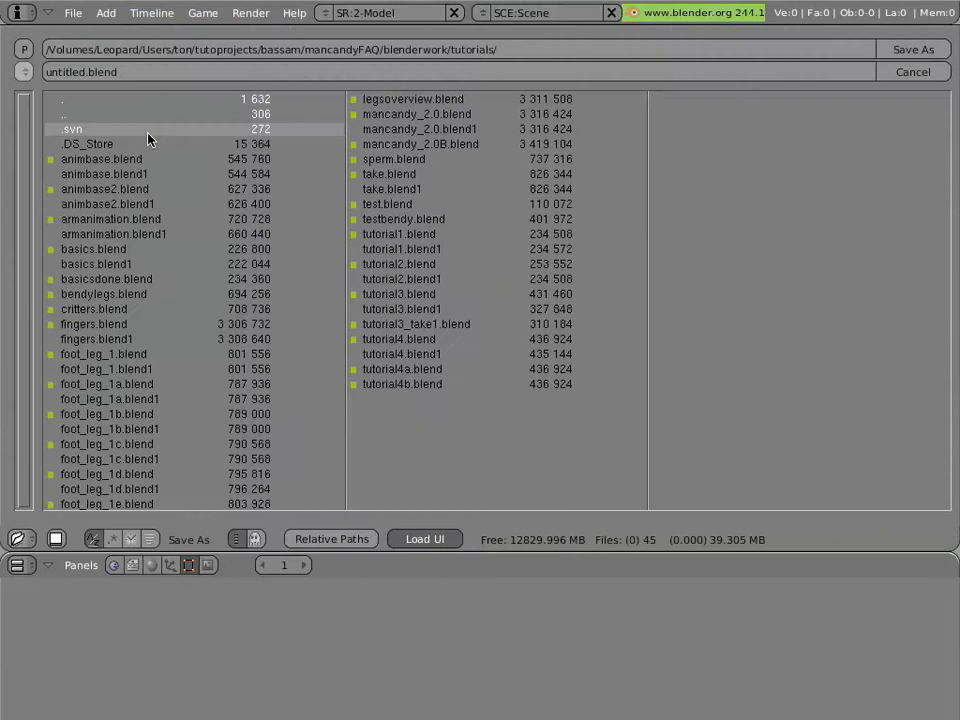
click(170, 72)
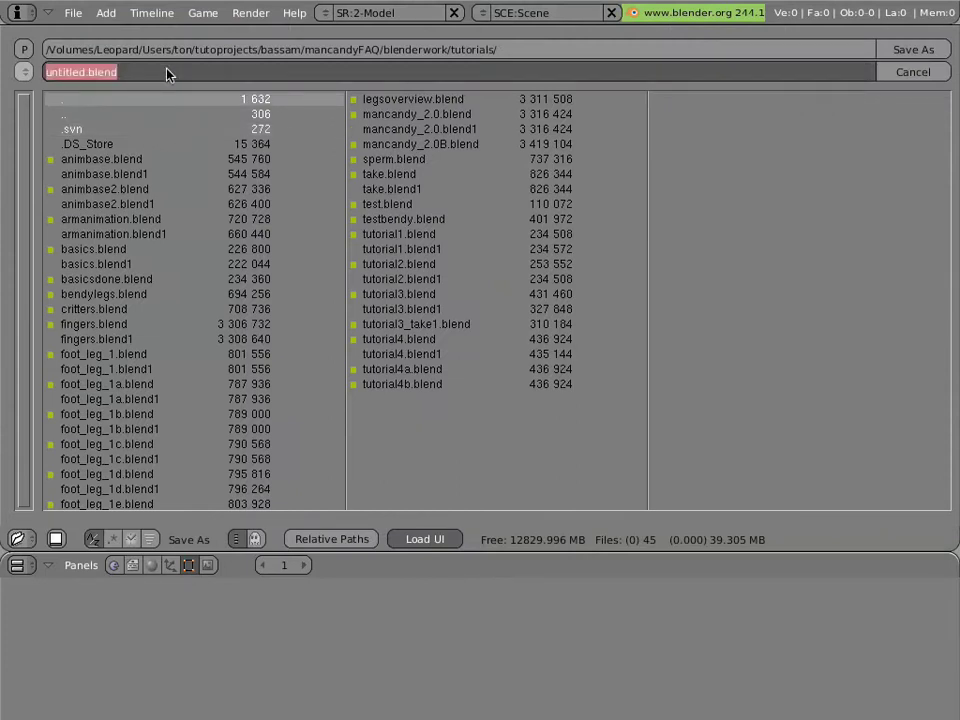
text(tutorial)
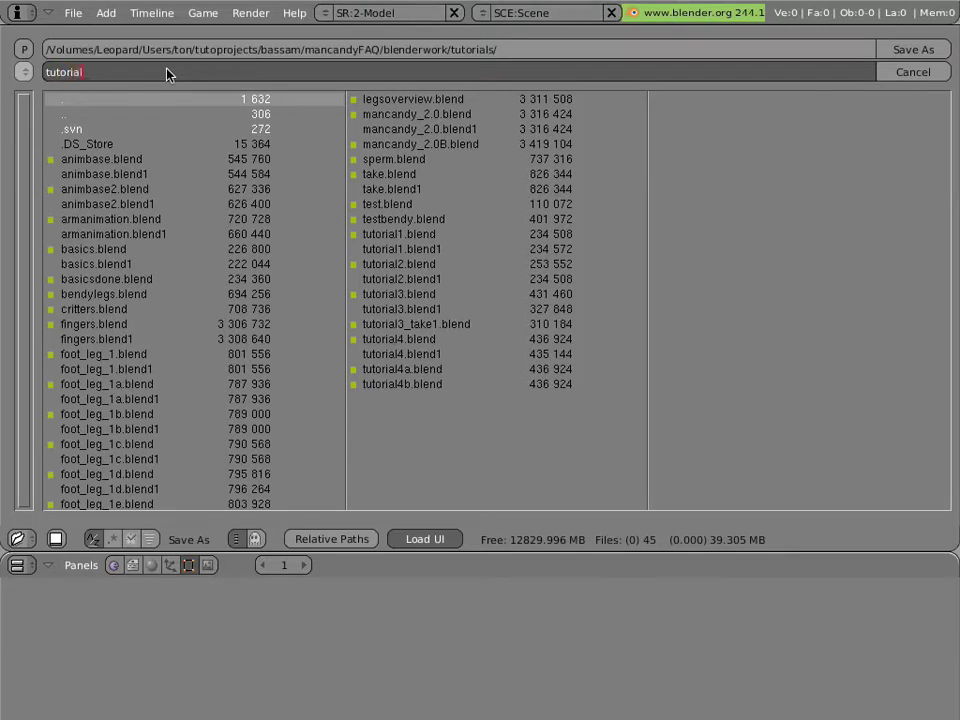
text(15.blend)
key(Return)
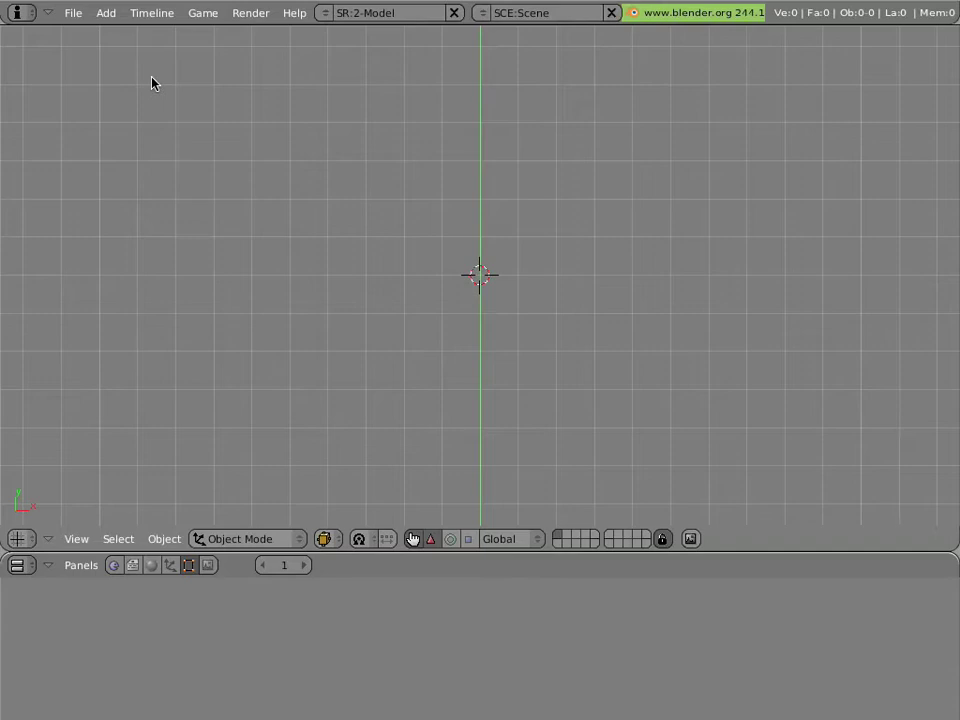
Step: Link the secondariosperm group from sperm.blend's Group folder with Link and Relative Paths enabled
click(73, 14)
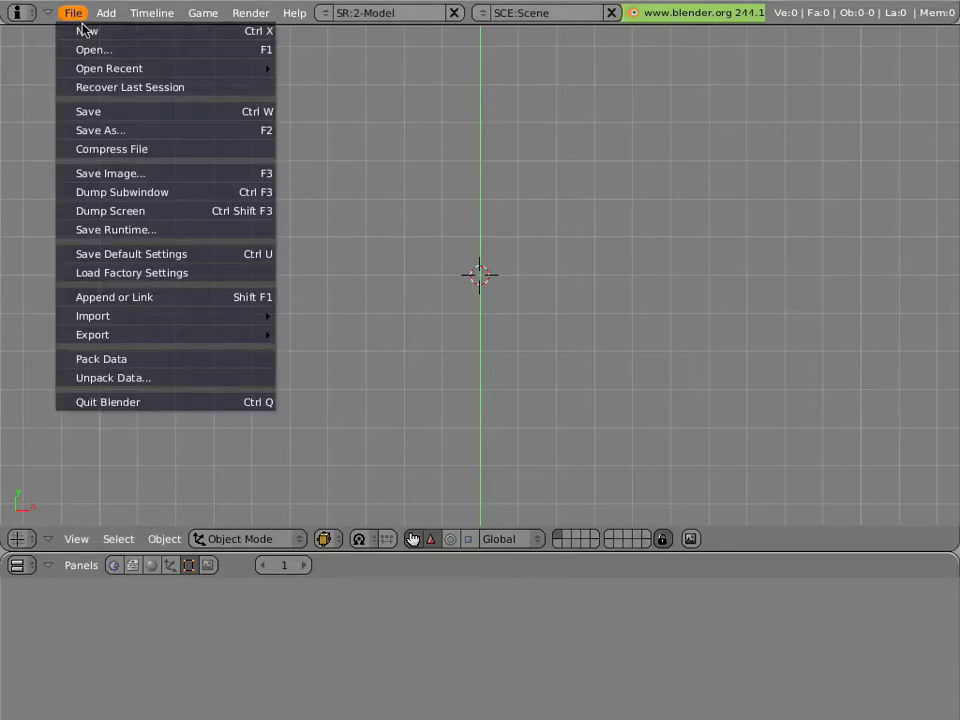
click(163, 297)
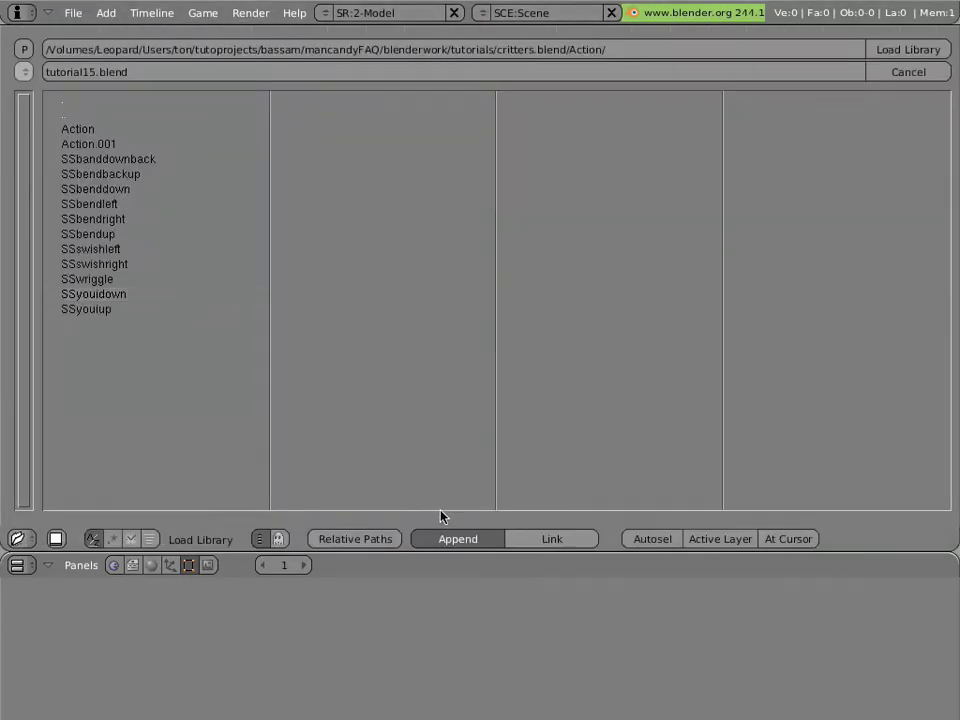
click(518, 539)
click(339, 541)
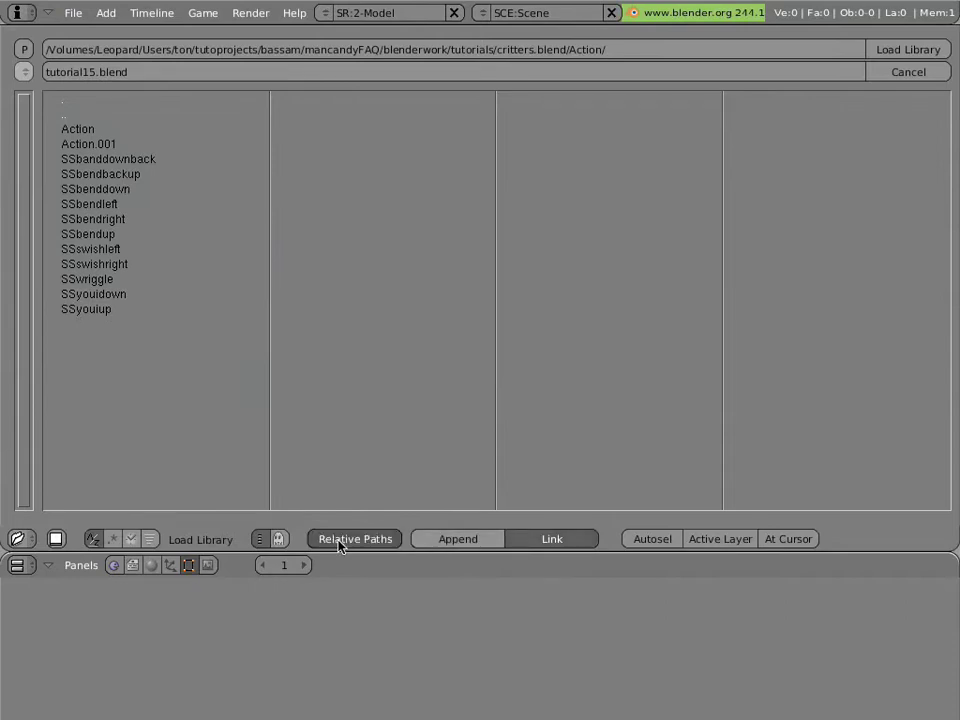
double_click(166, 114)
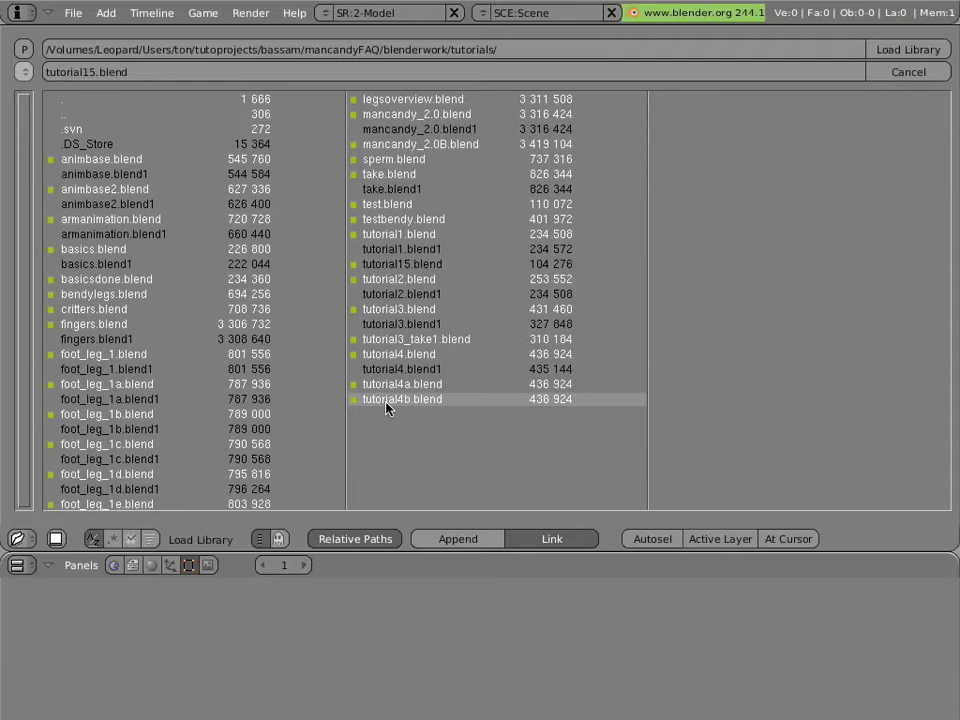
click(476, 159)
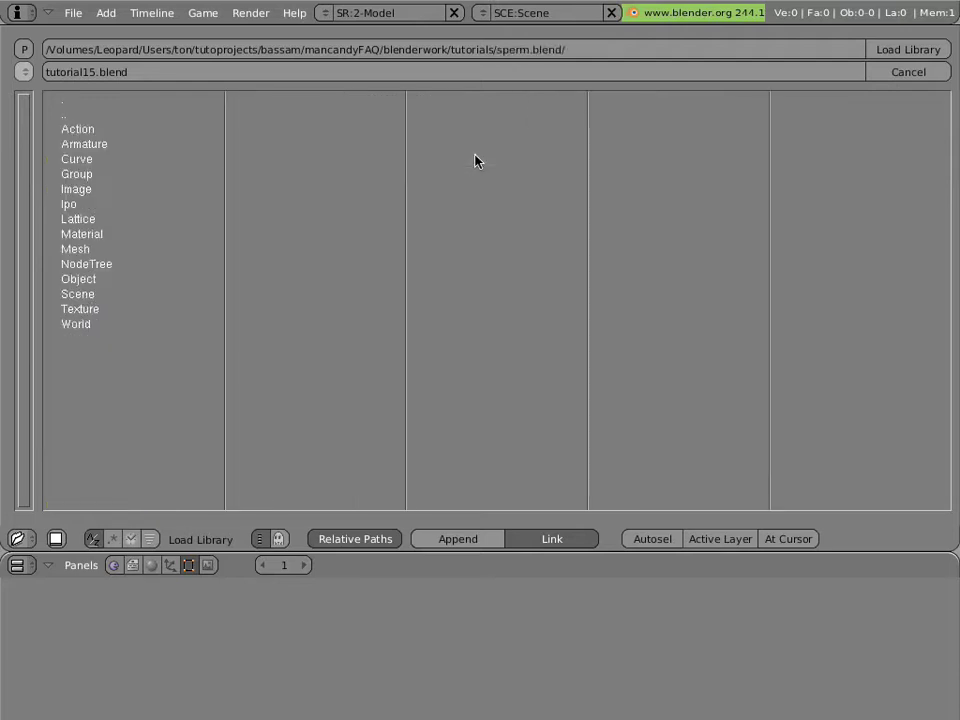
click(139, 174)
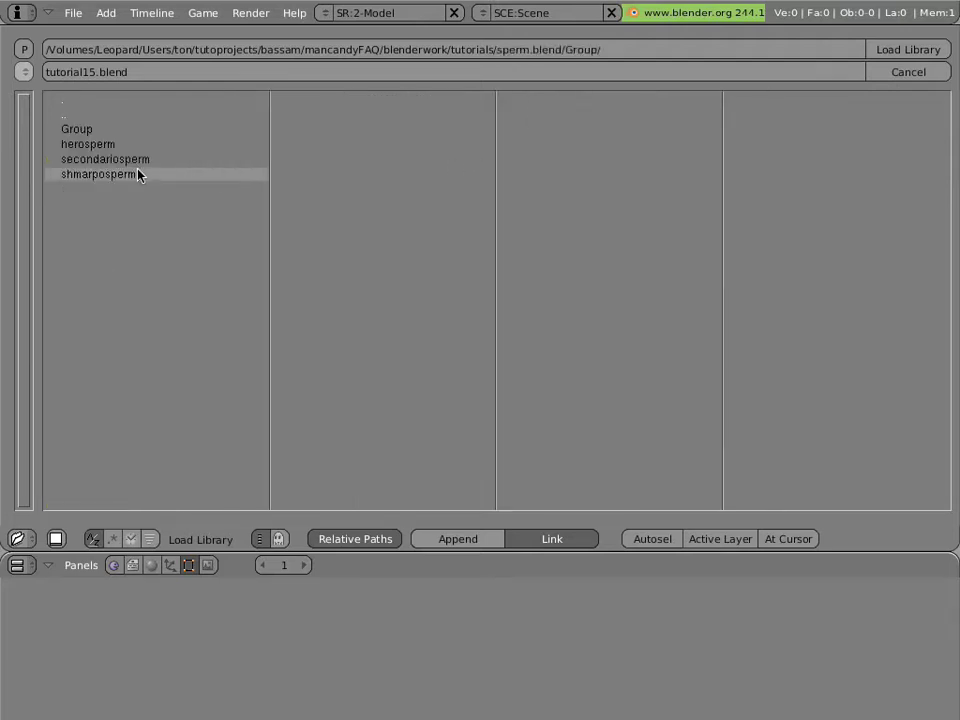
click(143, 161)
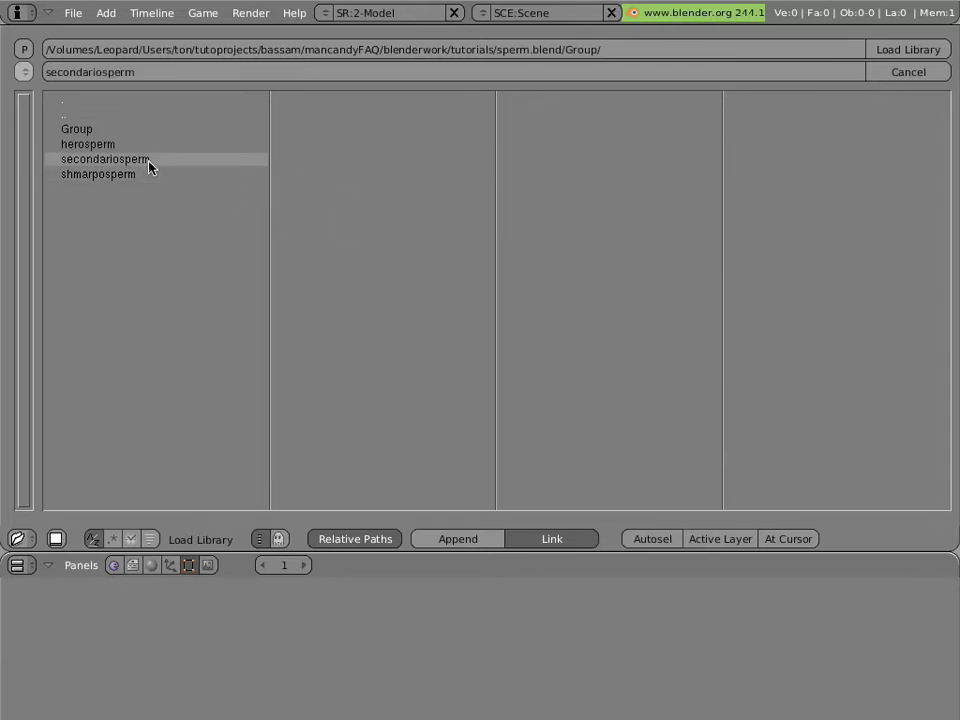
click(894, 57)
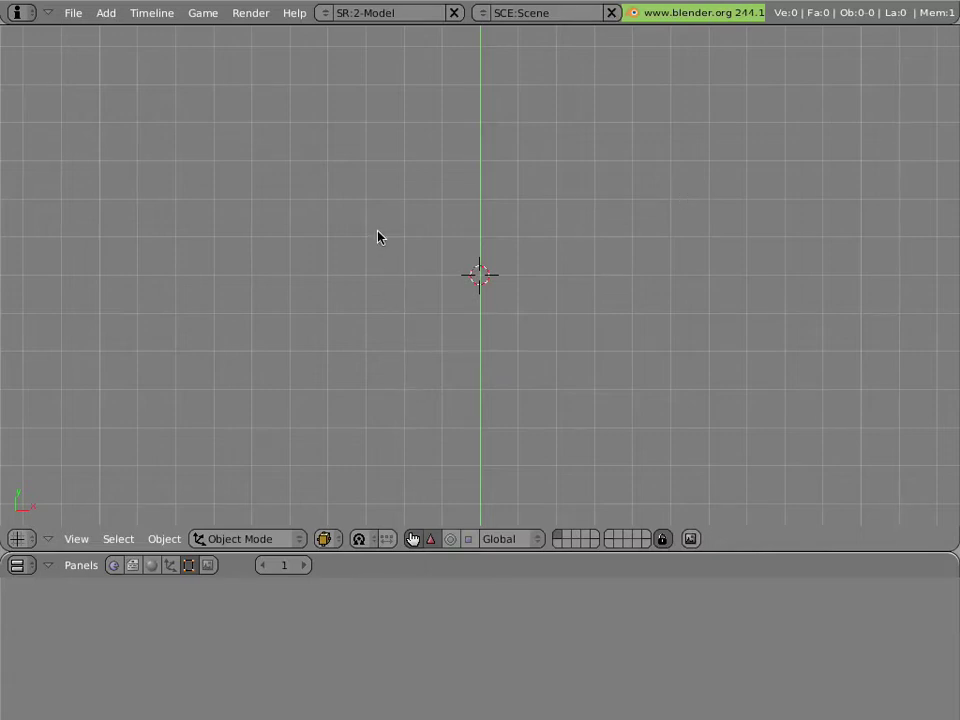
Step: Add a secondariosperm group instance through Space > Add > Group
click(110, 14)
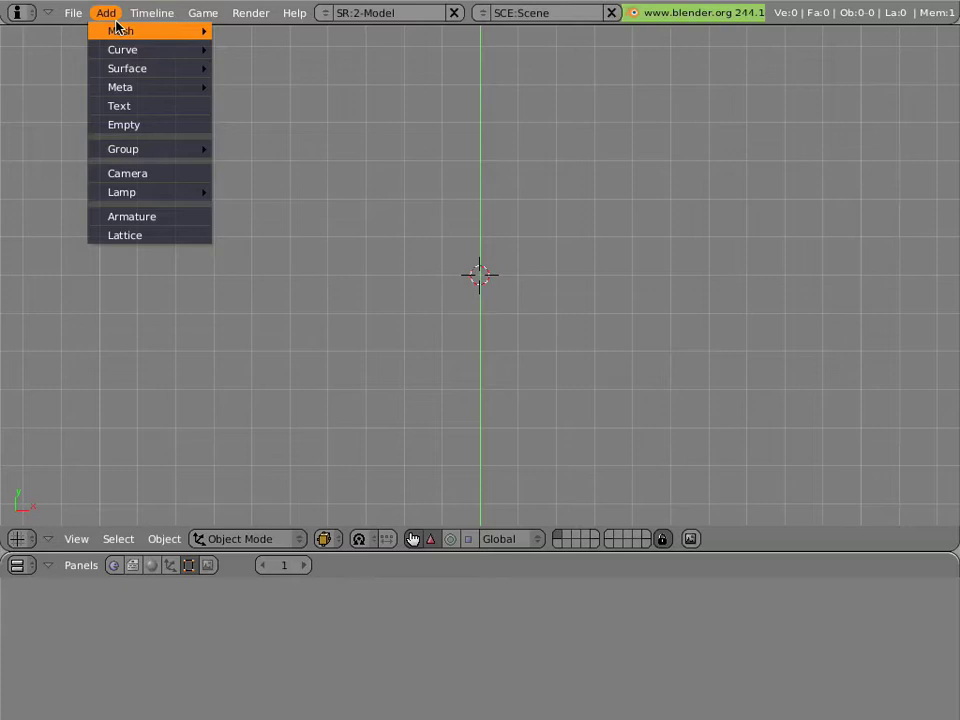
mouse_move(116, 27)
key(space)
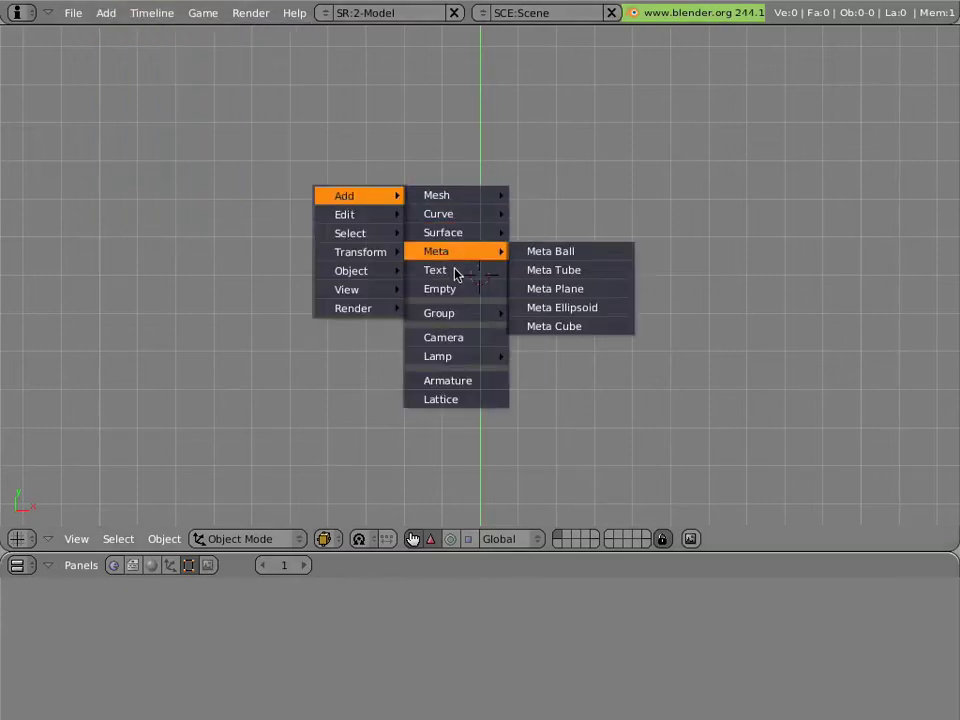
mouse_move(433, 316)
mouse_move(546, 317)
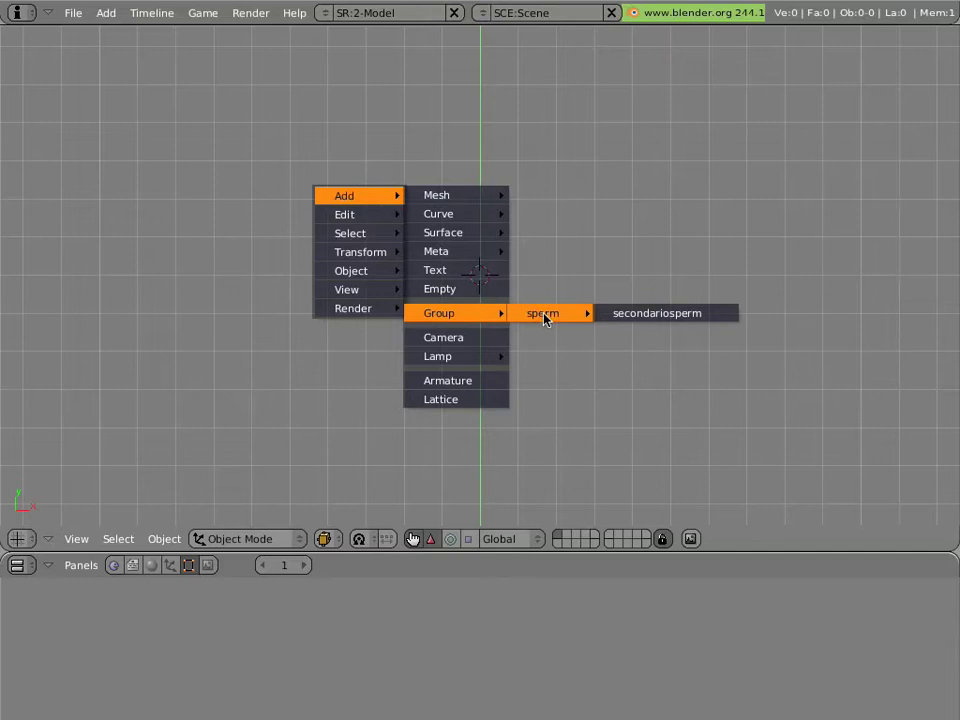
click(648, 321)
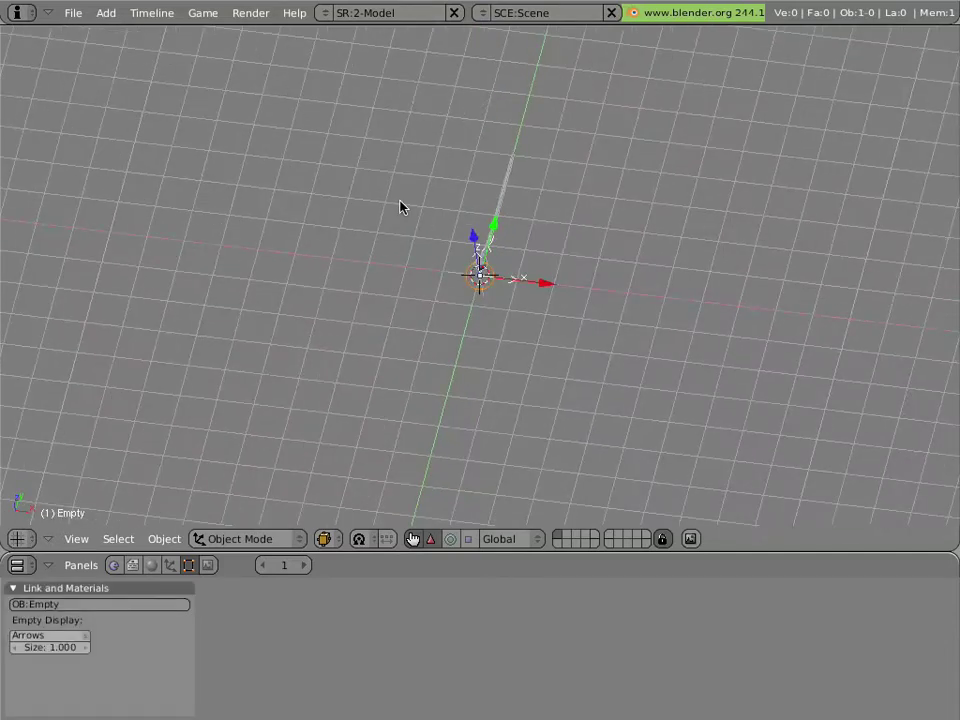
Step: Duplicate the sperm instance and place the copy beside it along X
scroll(400, 207, up, 8)
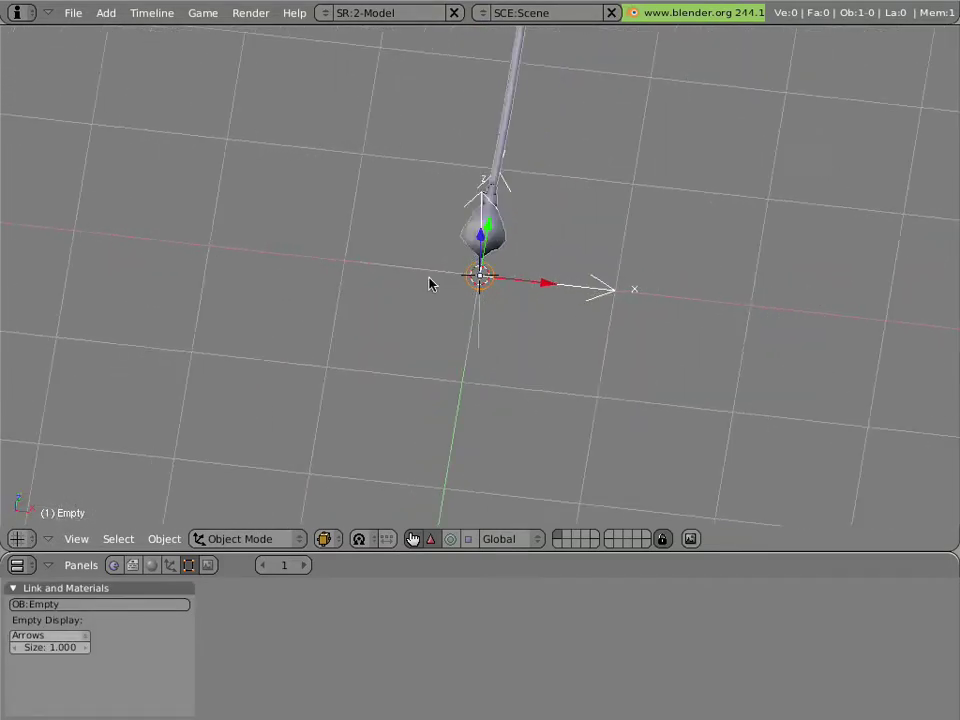
middle_drag(429, 284, 446, 281)
key(shift+d)
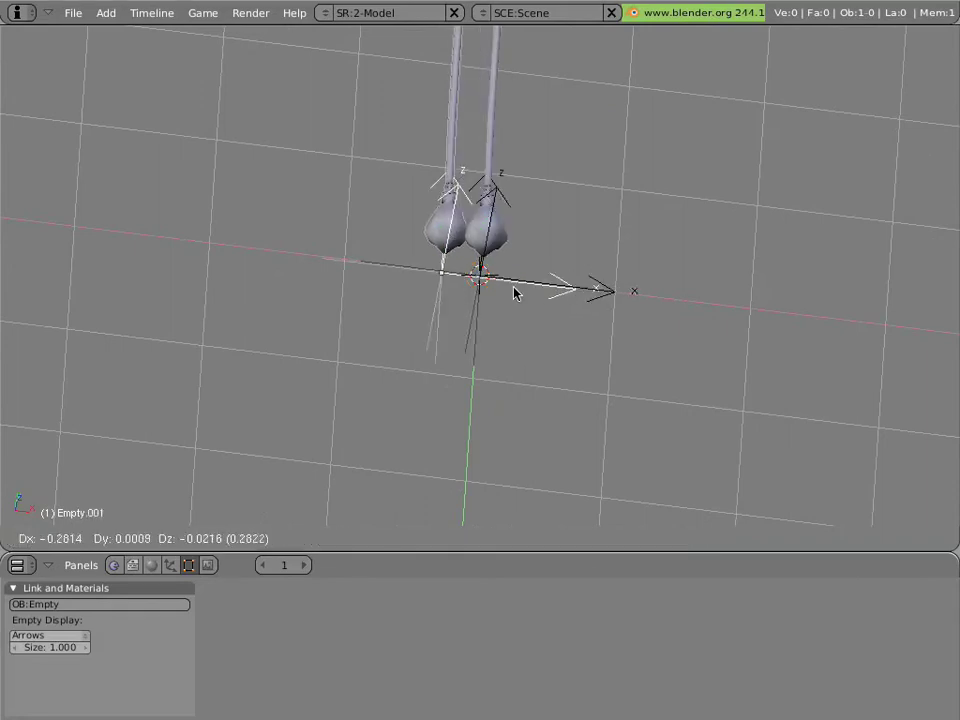
key(x)
click(329, 265)
scroll(325, 264, down, 3)
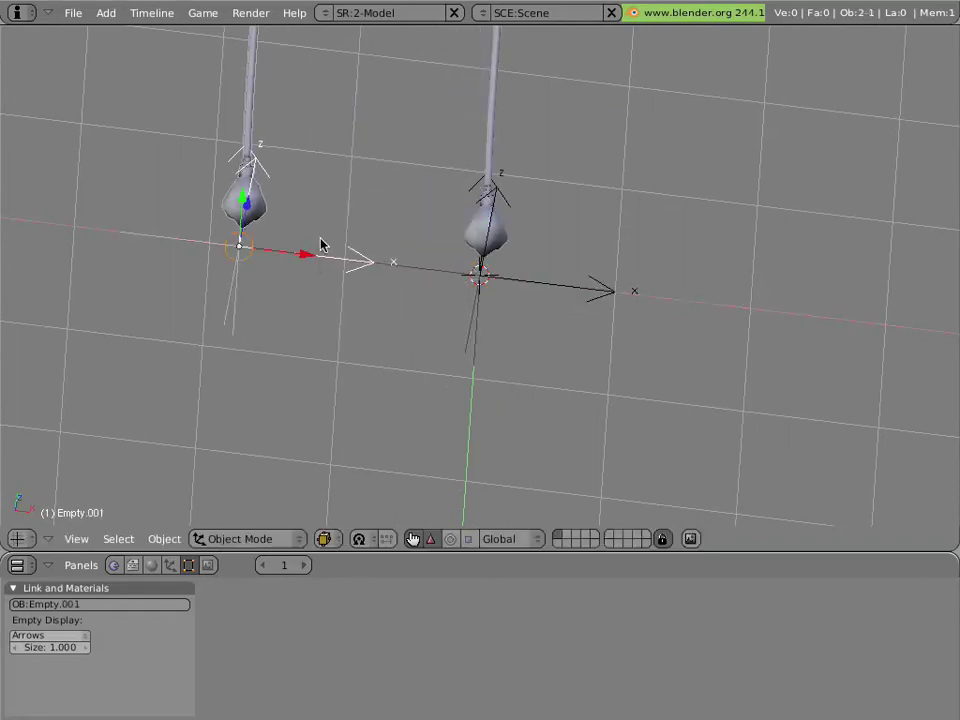
middle_drag(321, 242, 522, 245)
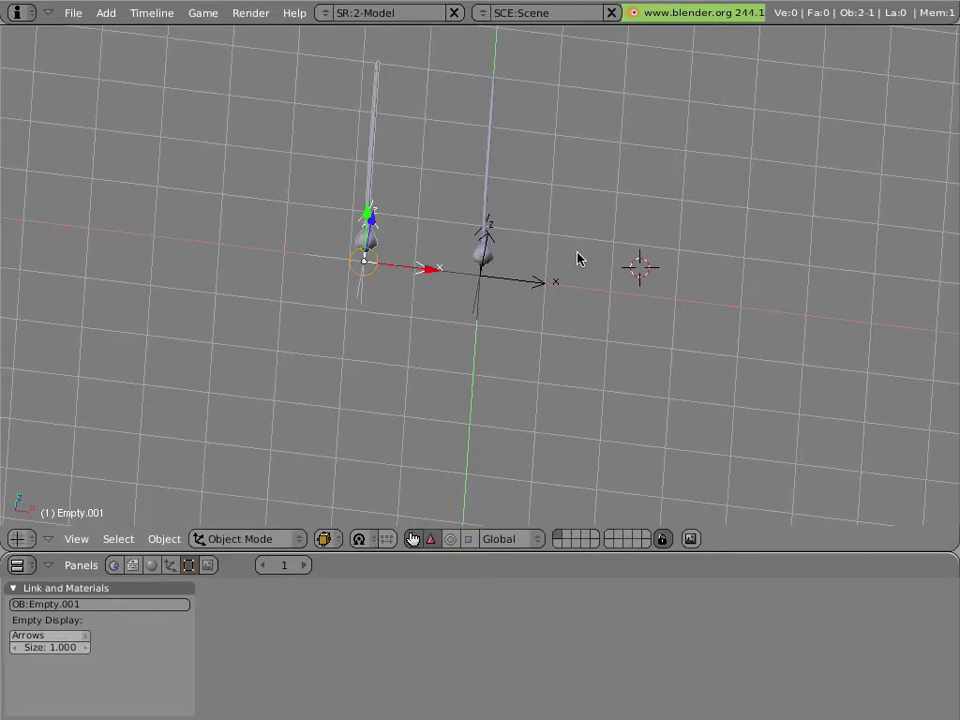
middle_drag(578, 259, 505, 259)
Step: Add a third secondariosperm group instance at the 3D cursor
key(space)
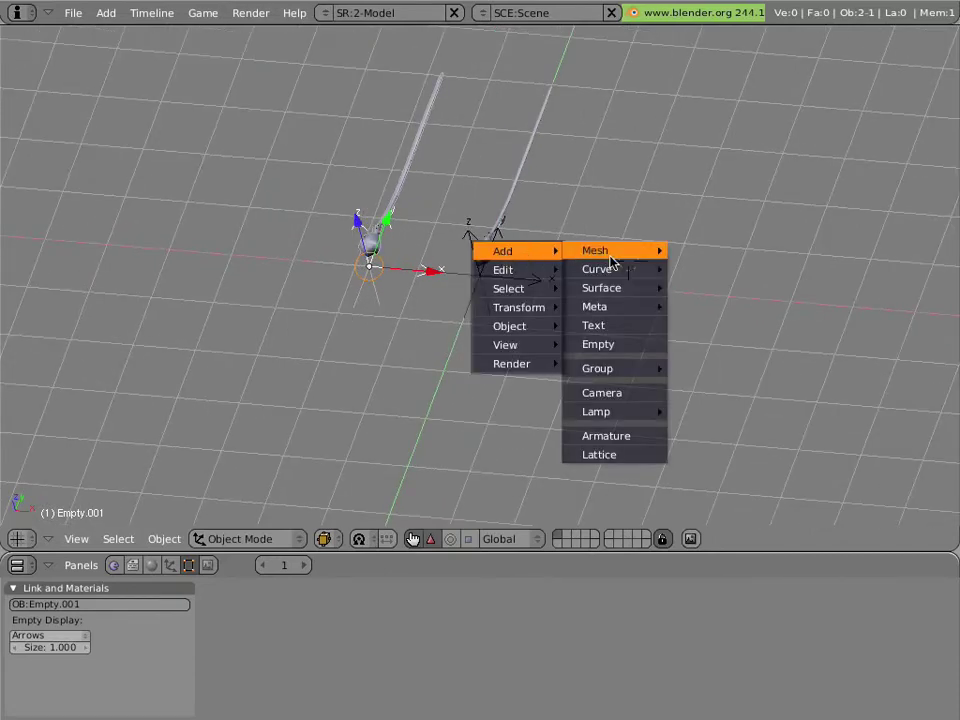
mouse_move(624, 376)
mouse_move(718, 384)
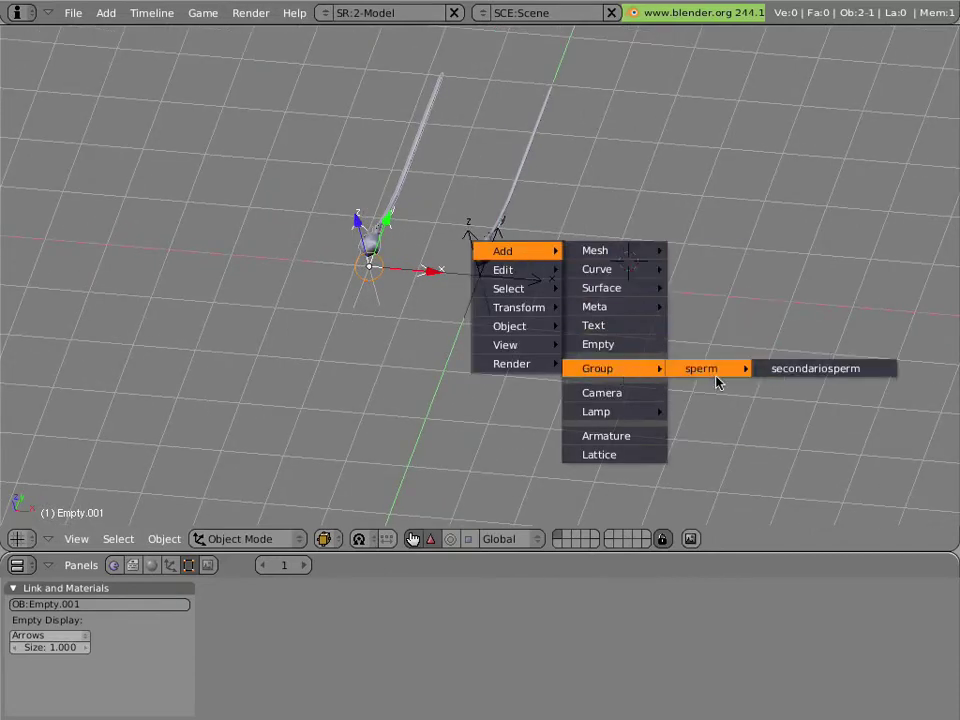
click(787, 370)
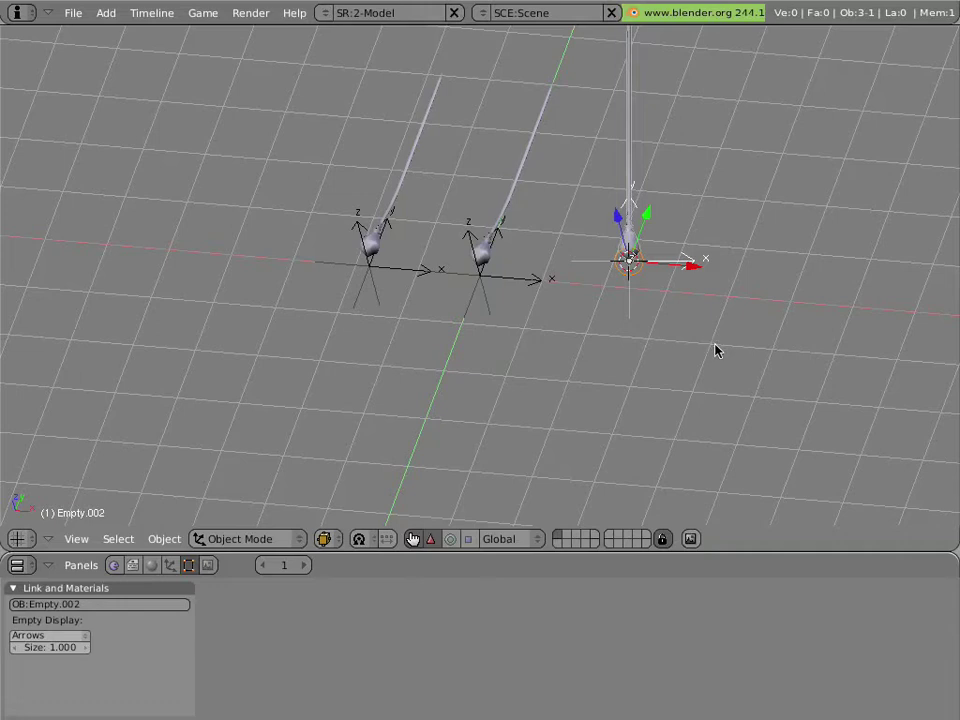
Step: Tilt the right instance Empty.002 and enlarge the middle Empty about 1.66 times
key(r)
click(664, 328)
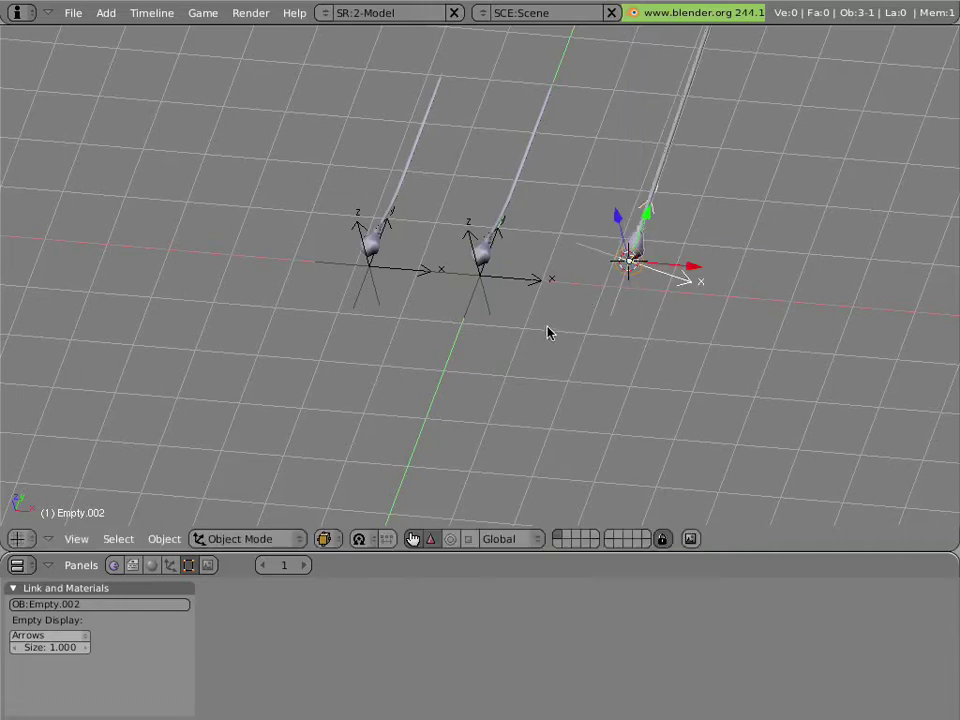
right_click(517, 282)
key(s)
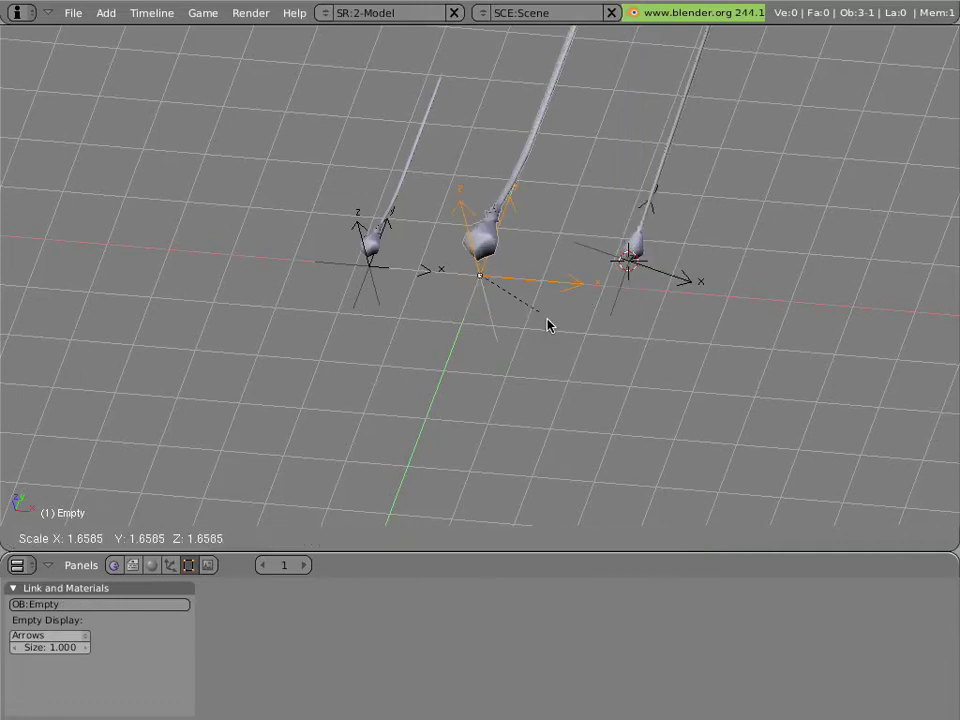
click(559, 328)
Step: Rotate the left instance Empty.001 and shift it to a new position
right_click(371, 263)
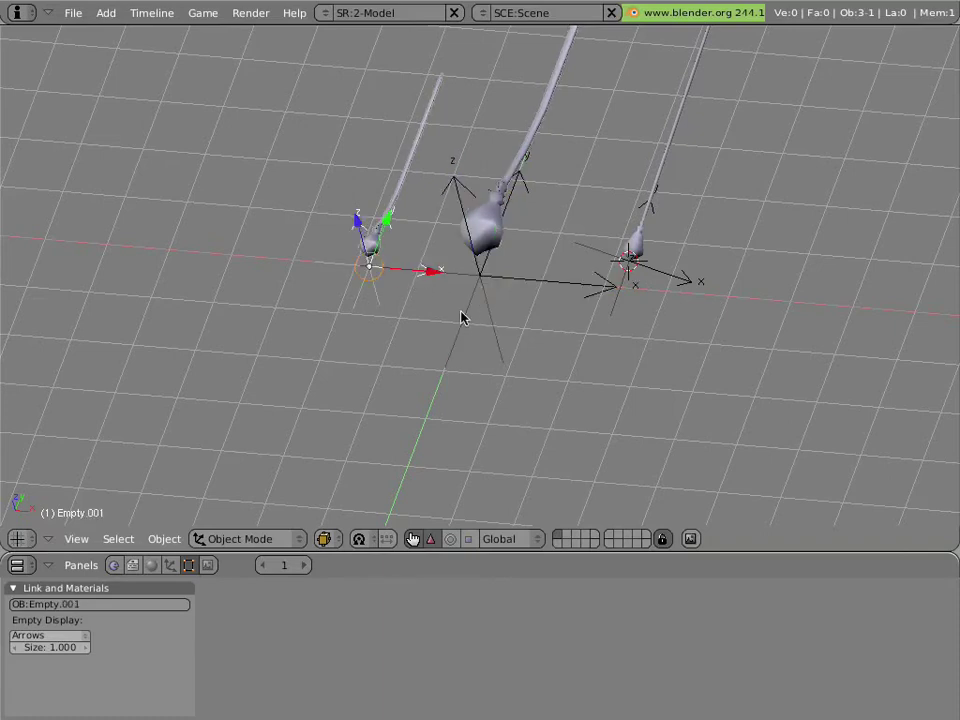
key(r)
click(566, 330)
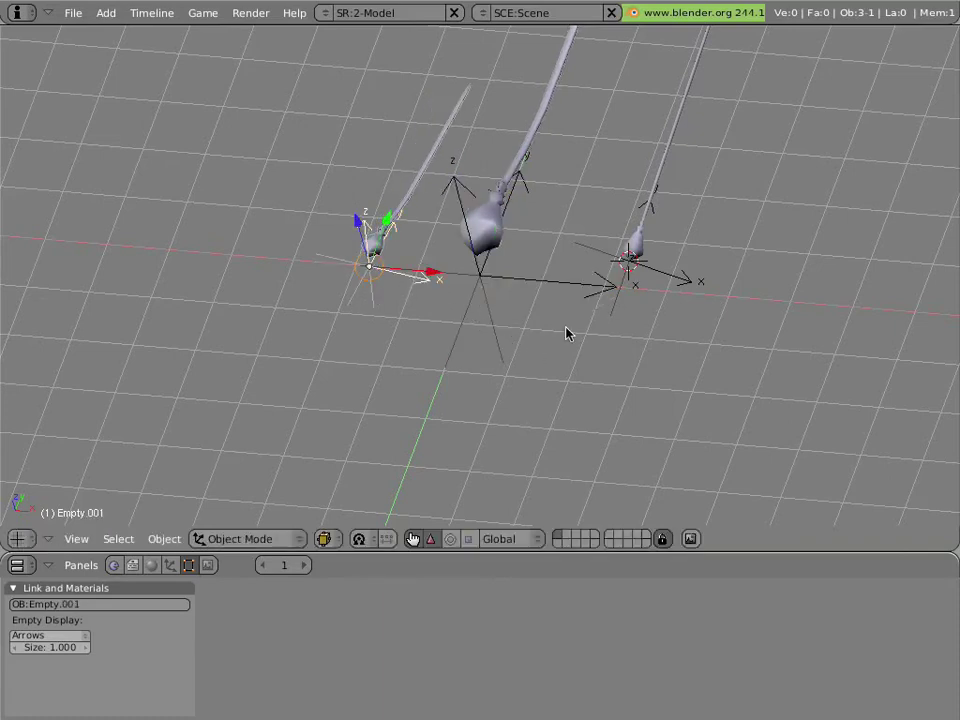
key(g)
click(505, 383)
middle_drag(611, 383, 507, 387)
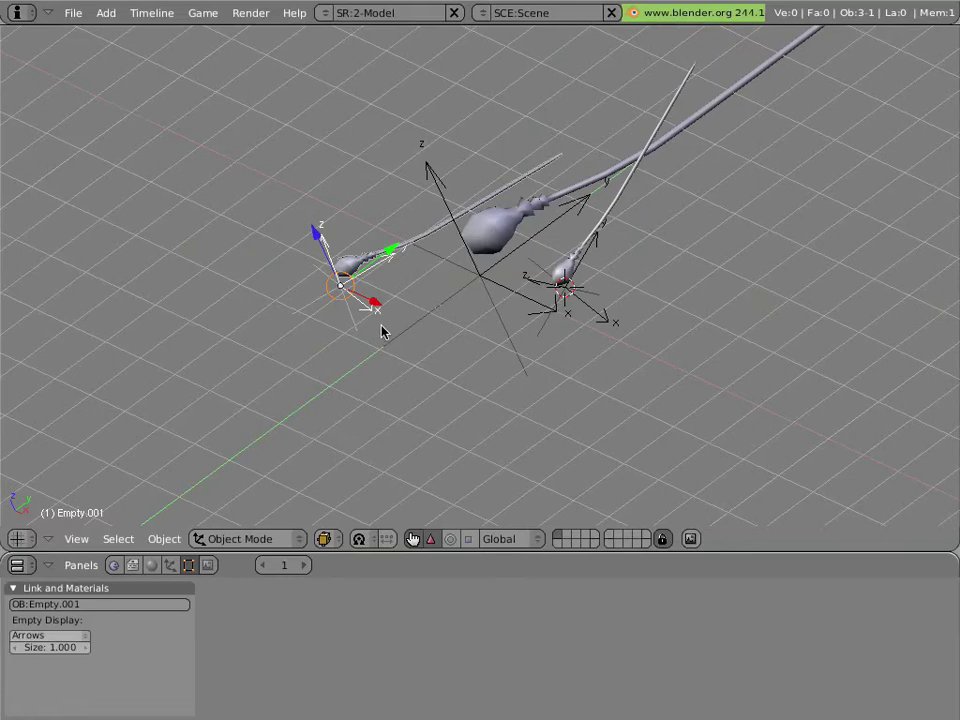
middle_drag(381, 330, 385, 273)
key(g)
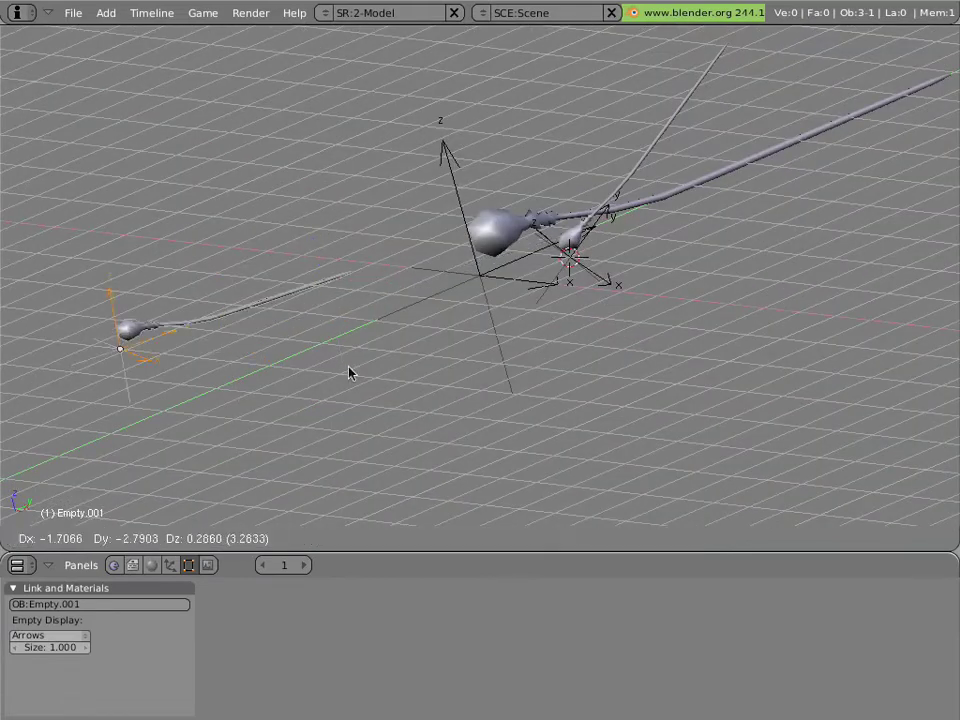
key(Escape)
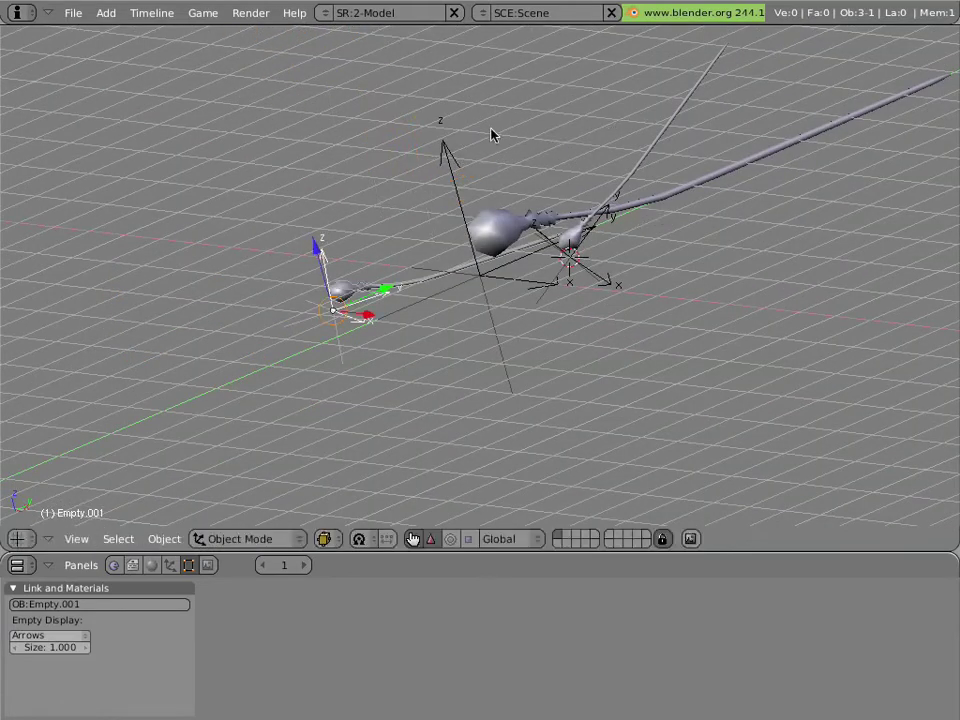
middle_drag(491, 135, 553, 253)
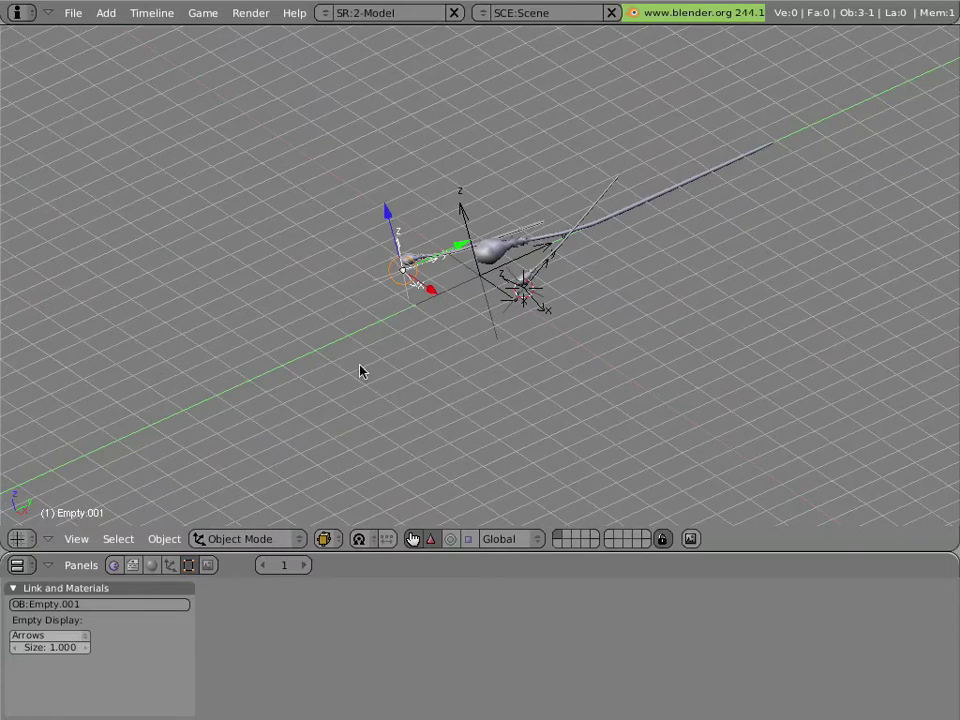
Step: Make the bottom area a Timeline, enable auto-keying, and key Empty.001's up-right start position
click(20, 566)
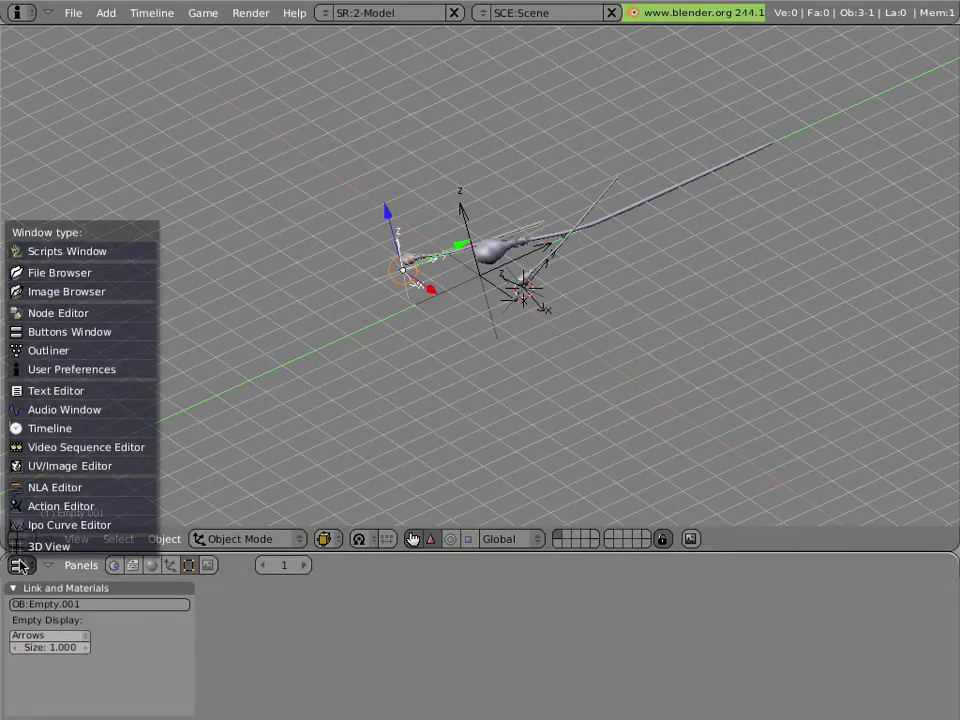
click(49, 428)
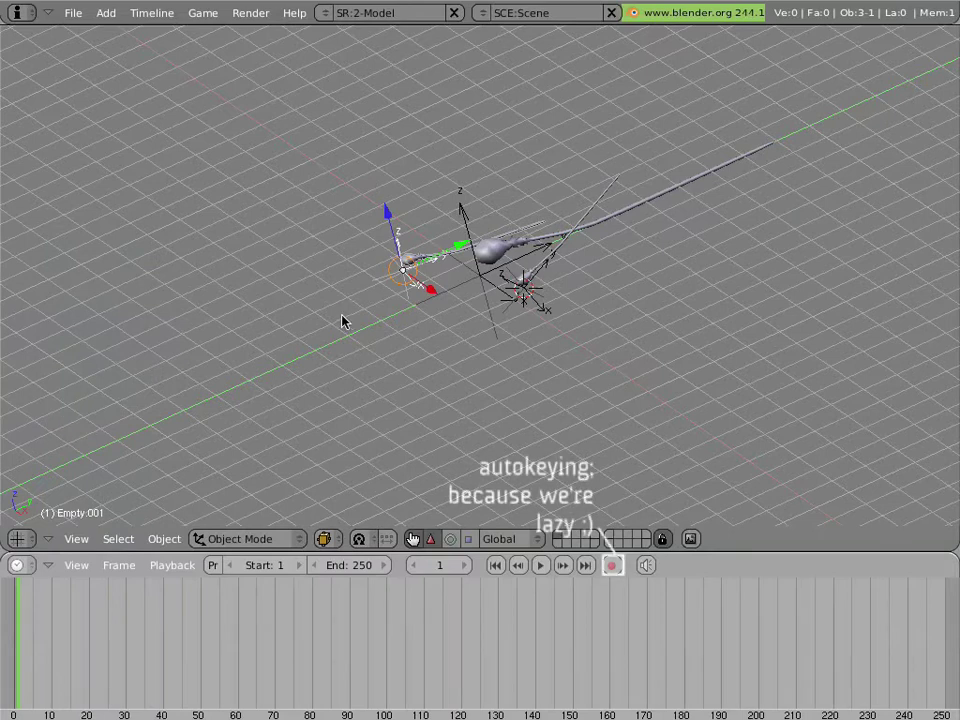
key(g)
click(485, 242)
click(612, 565)
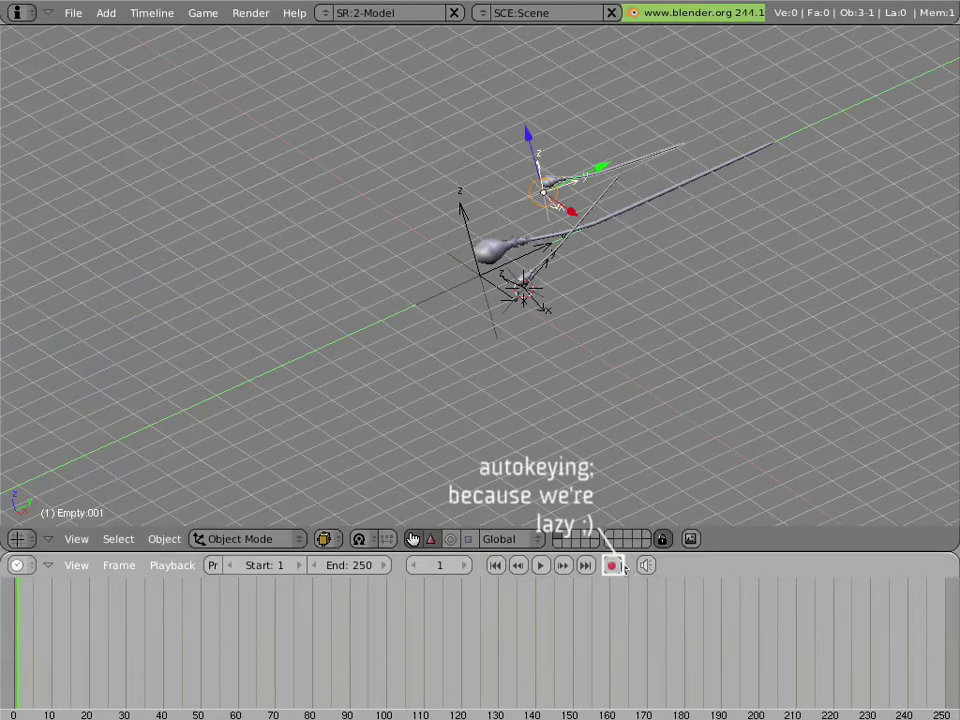
key(g)
click(733, 322)
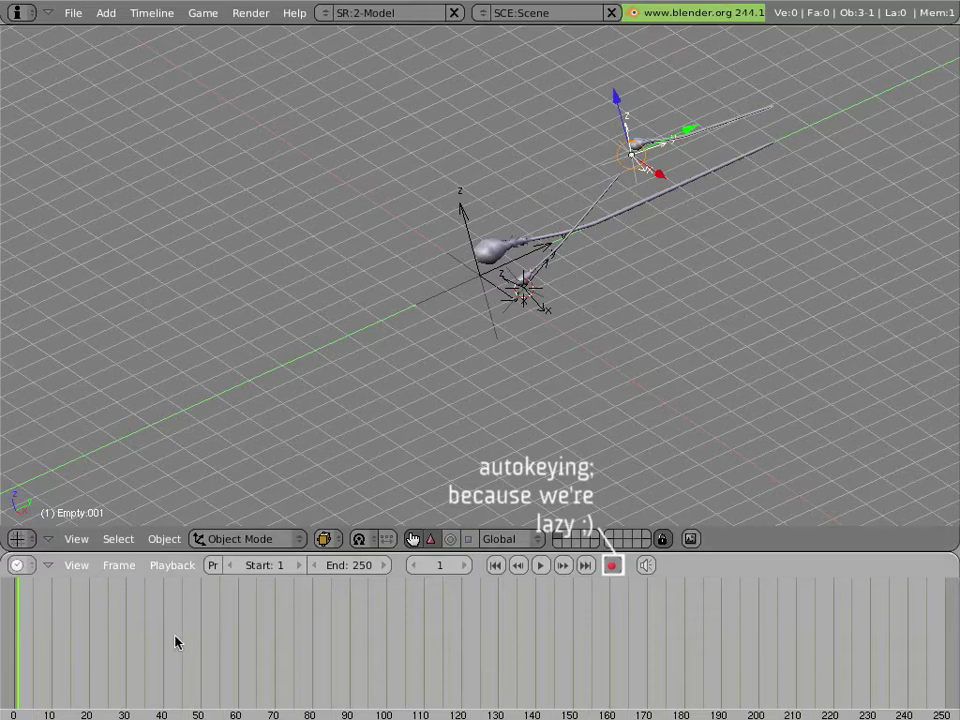
Step: At frame 61, slide Empty.001 down-left along Y, preview the motion, and return to frame 1
drag(175, 642, 241, 638)
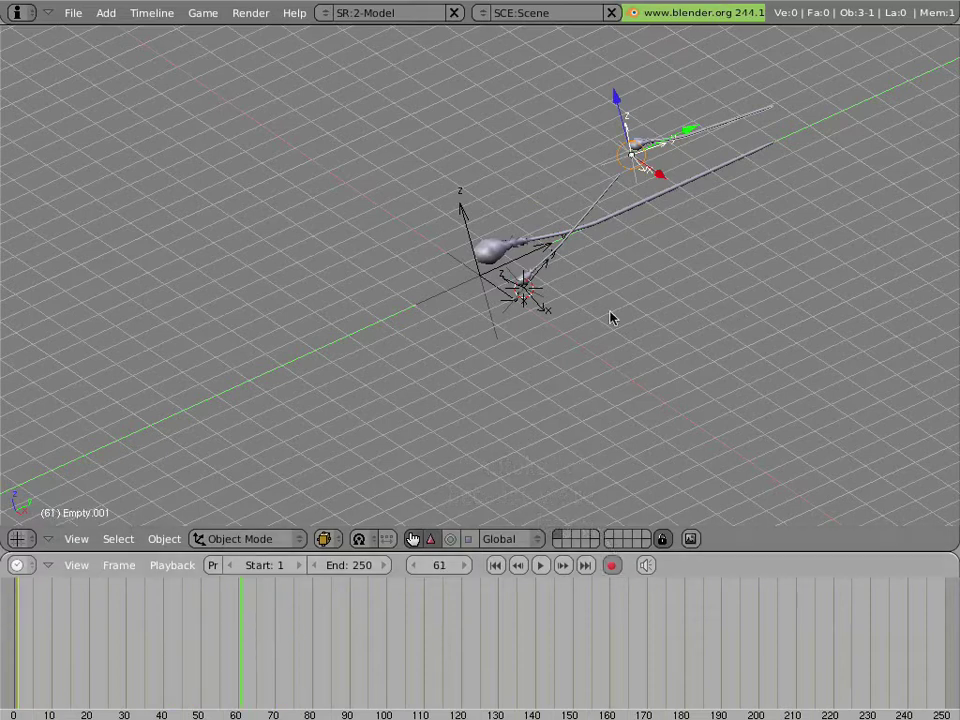
drag(688, 136, 185, 298)
drag(230, 606, 176, 551)
key(shift+Left)
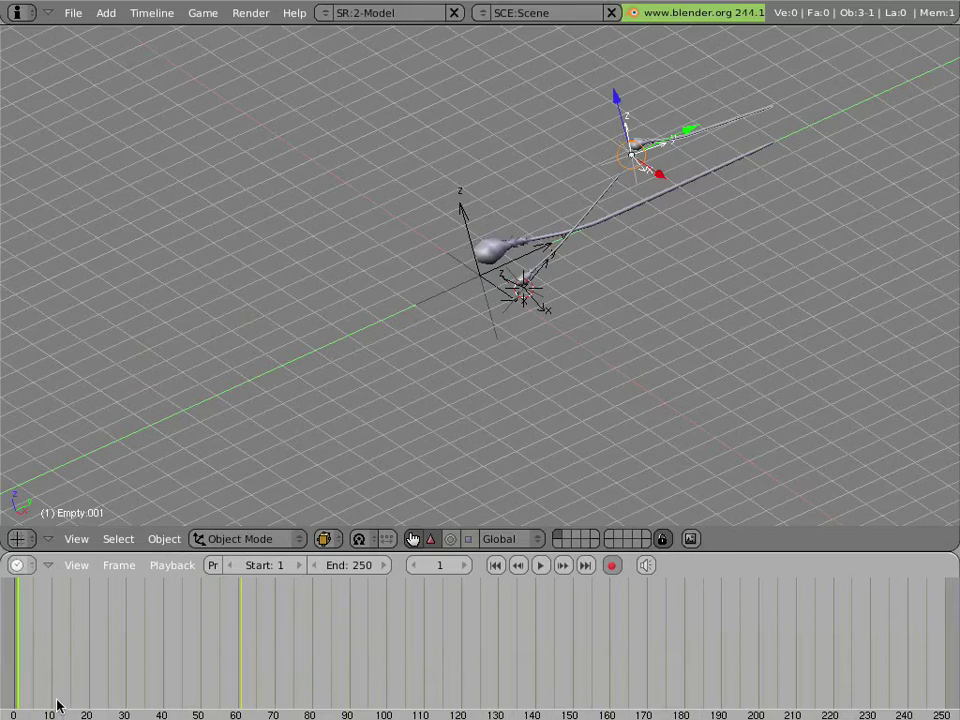
click(31, 566)
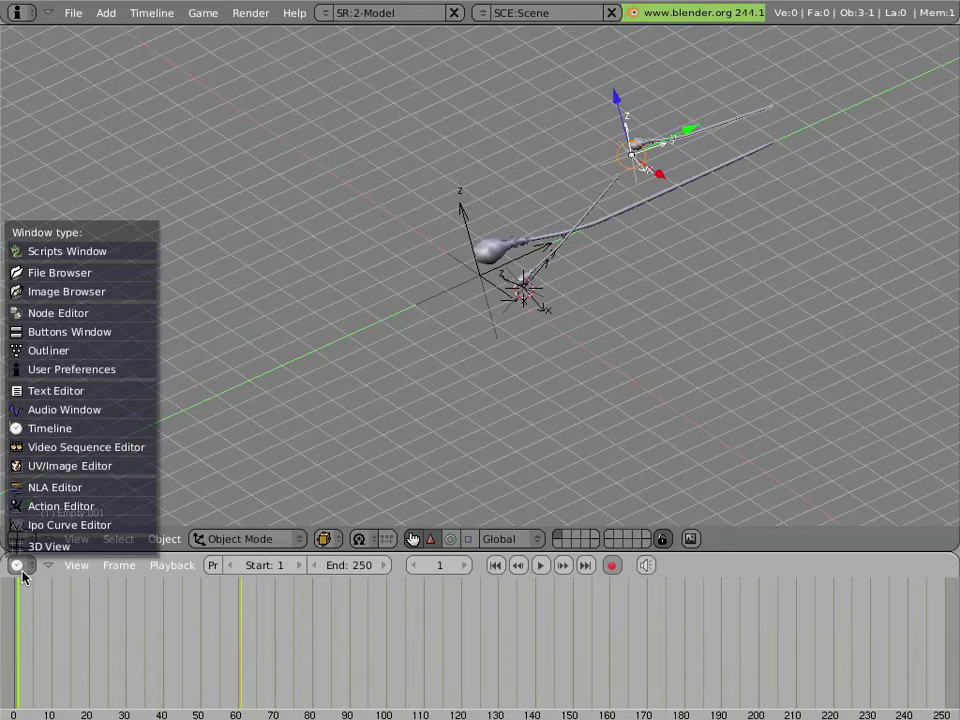
Step: Make the bottom area an NLA Editor, then link every SS action from sperm.blend/Action with relative paths
click(152, 489)
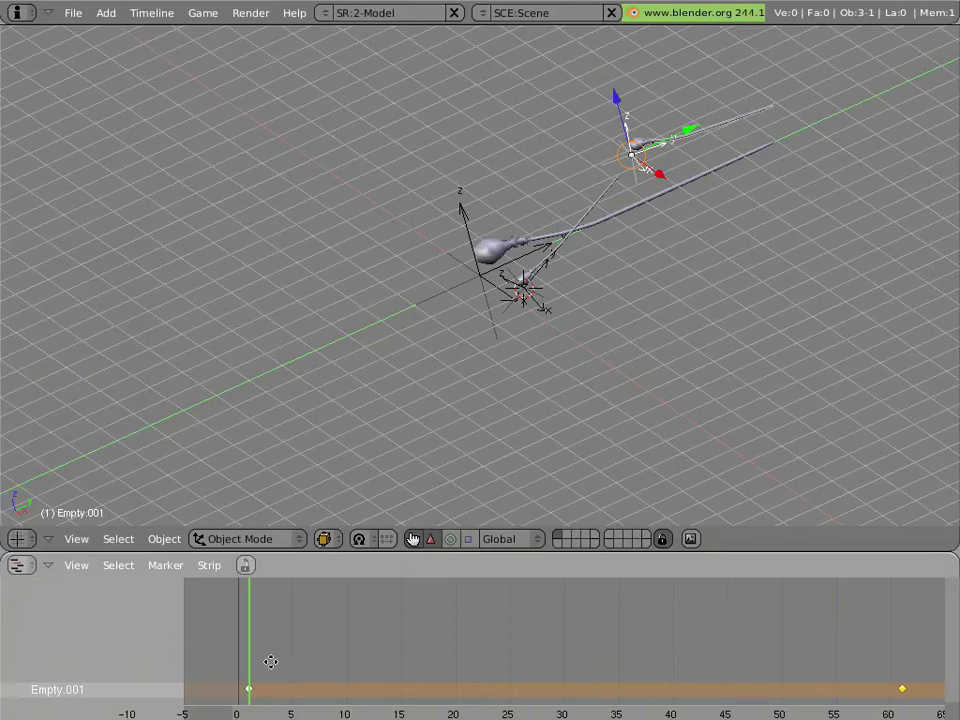
middle_drag(271, 662, 270, 612)
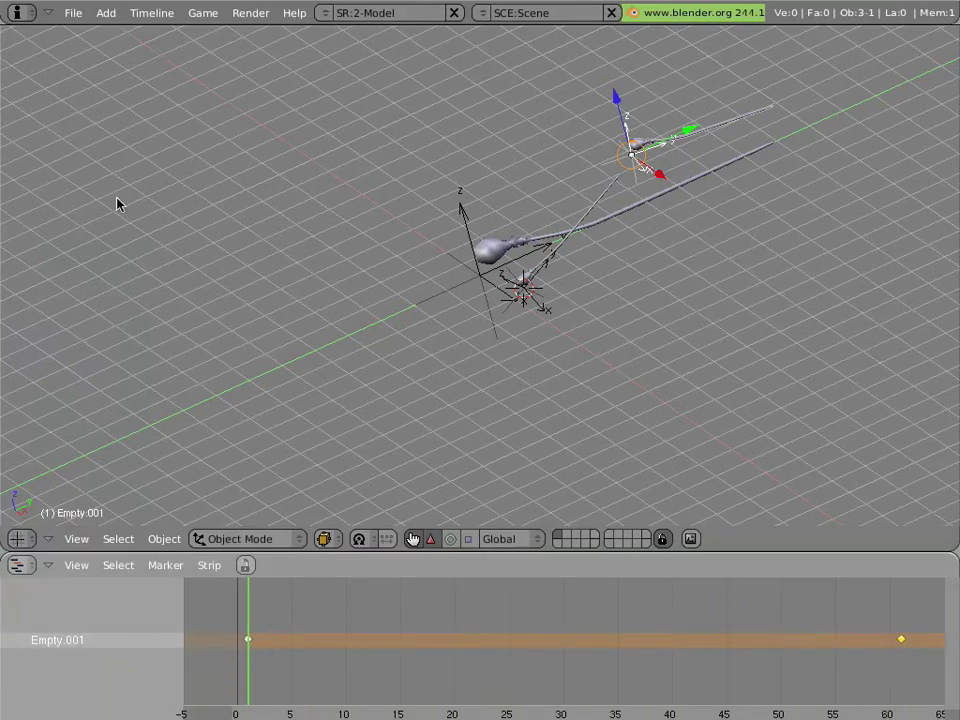
click(77, 20)
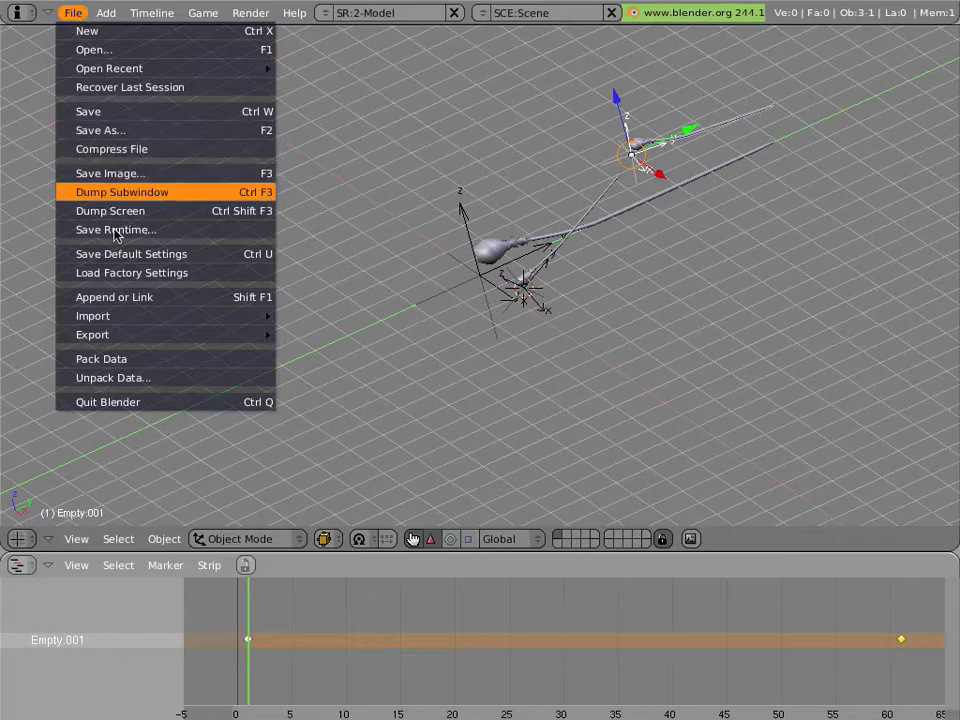
click(139, 296)
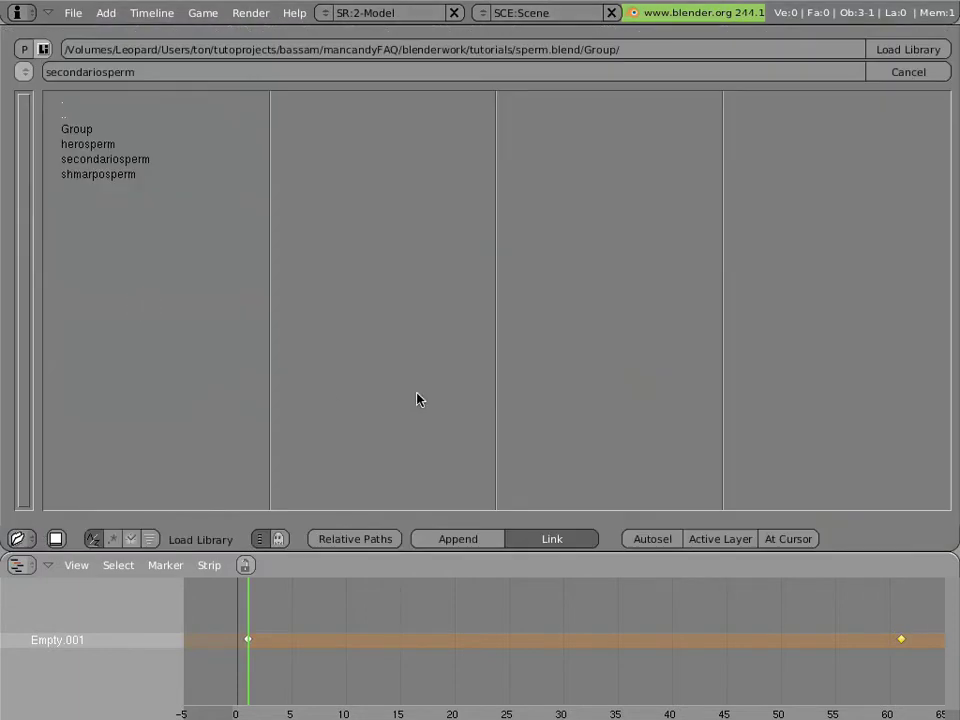
click(357, 541)
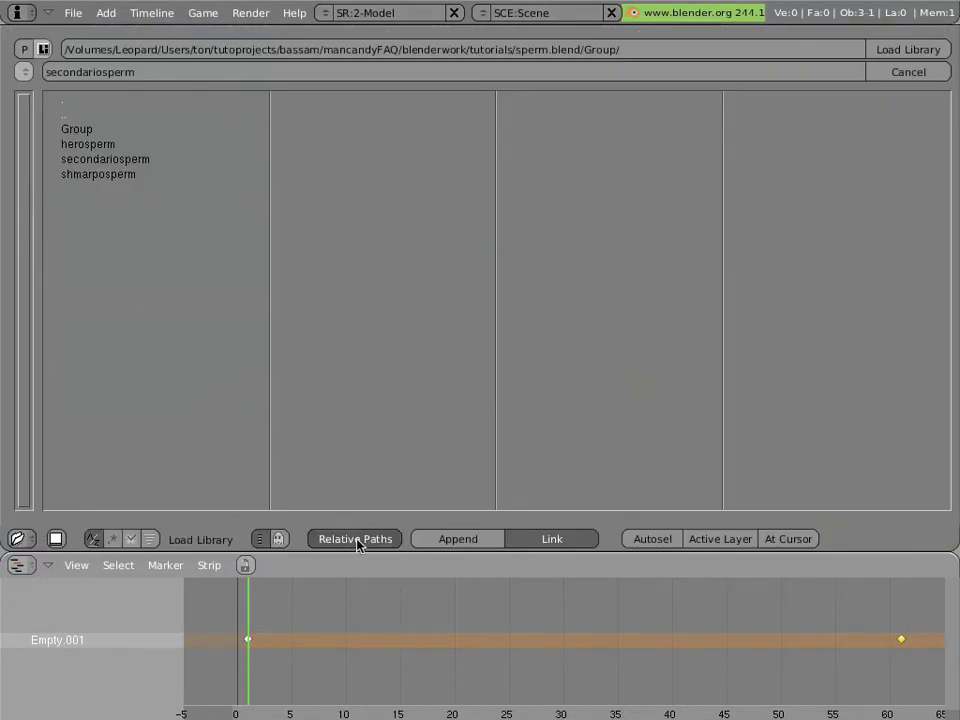
click(123, 115)
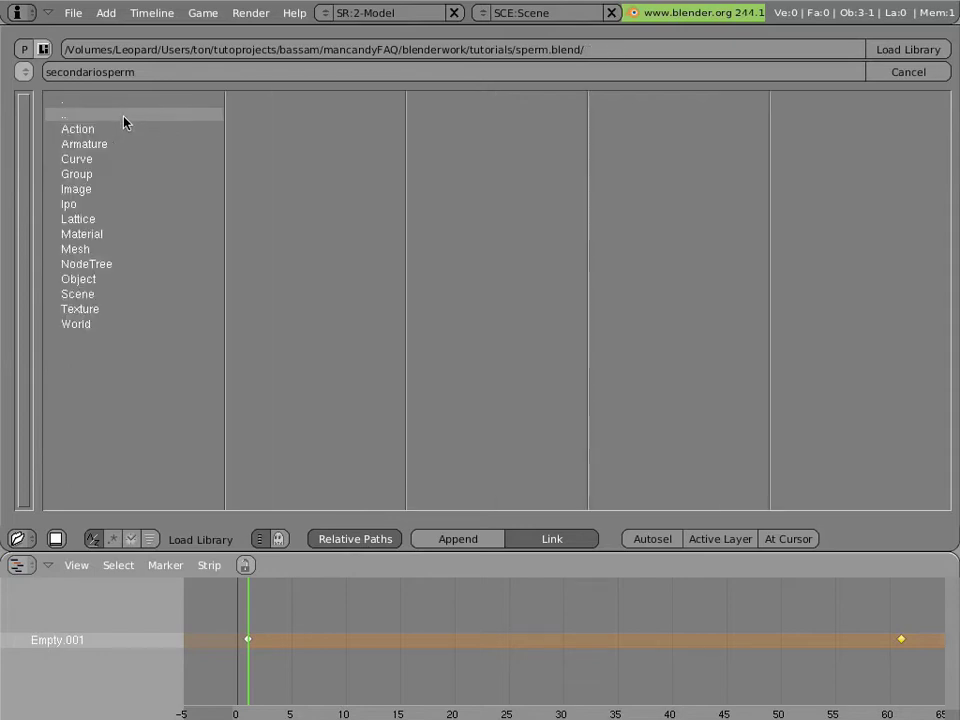
click(124, 127)
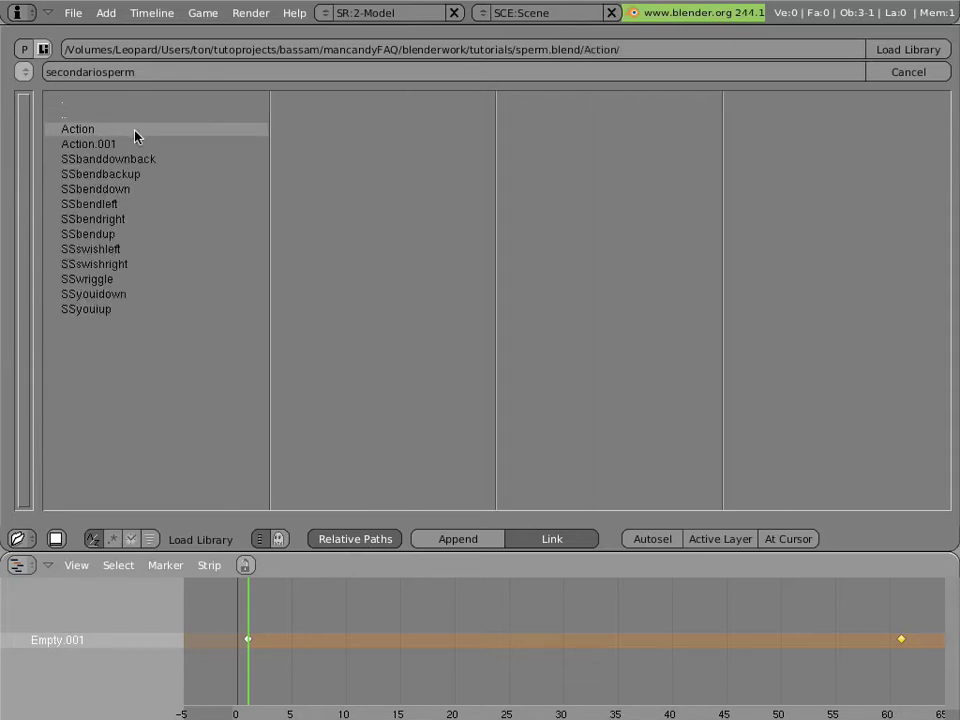
right_drag(178, 157, 178, 310)
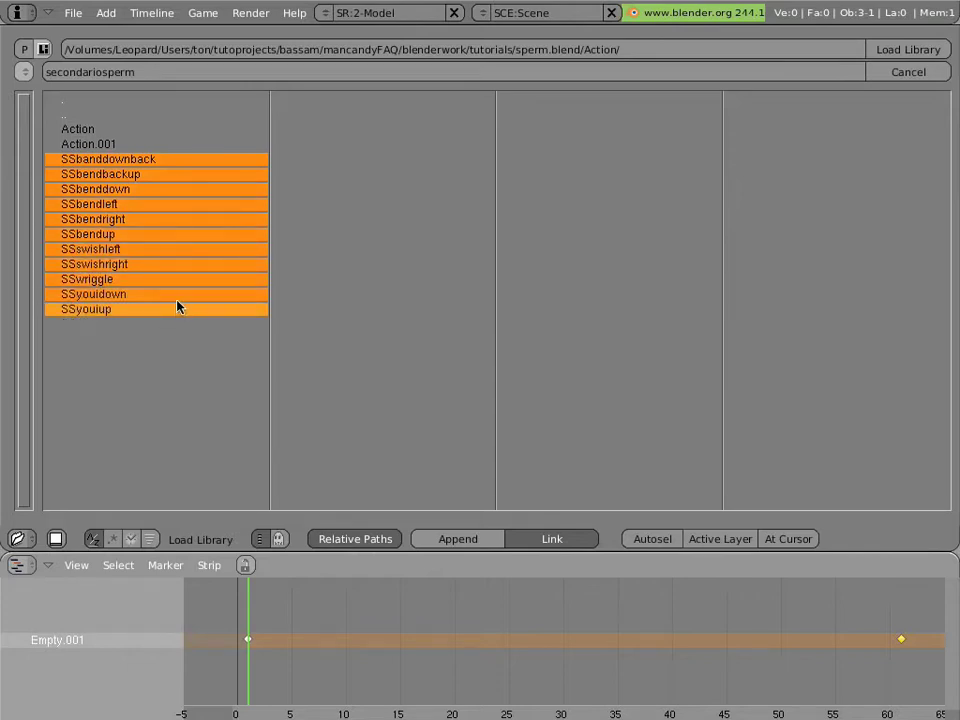
click(908, 50)
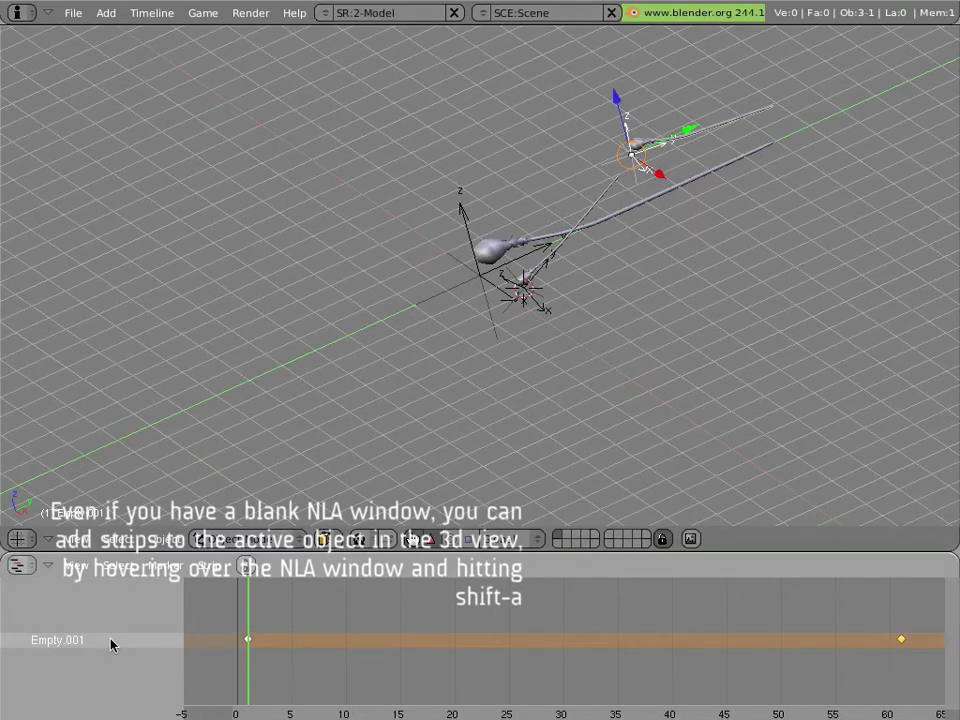
Step: Add an SSwriggle strip (frames 1–12) to Empty.001, scrub its first frames, and show its properties
key(shift+a)
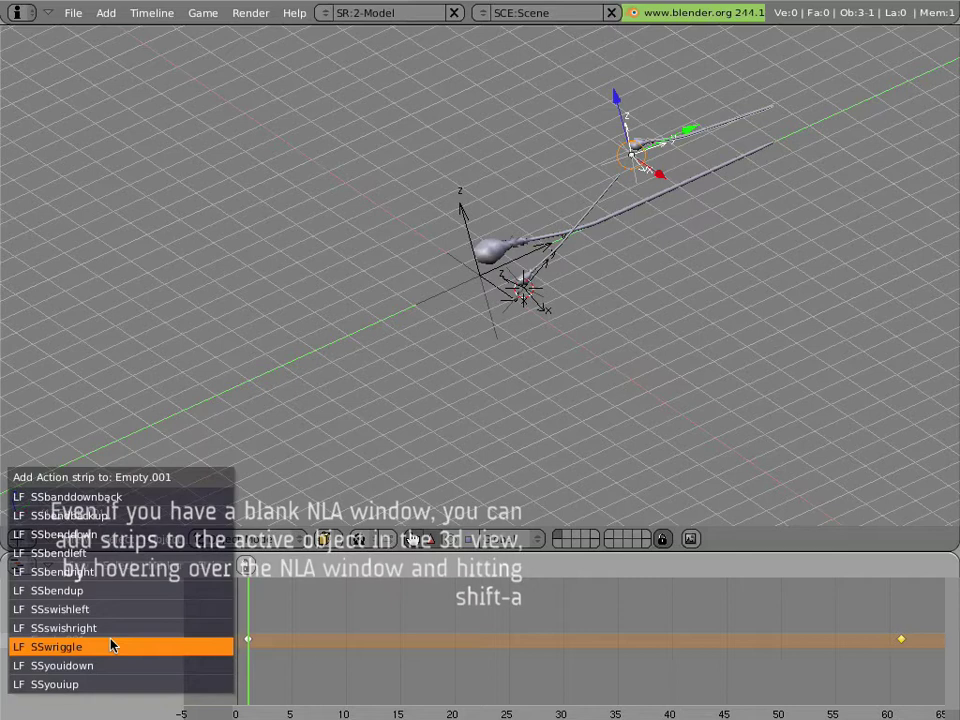
click(112, 645)
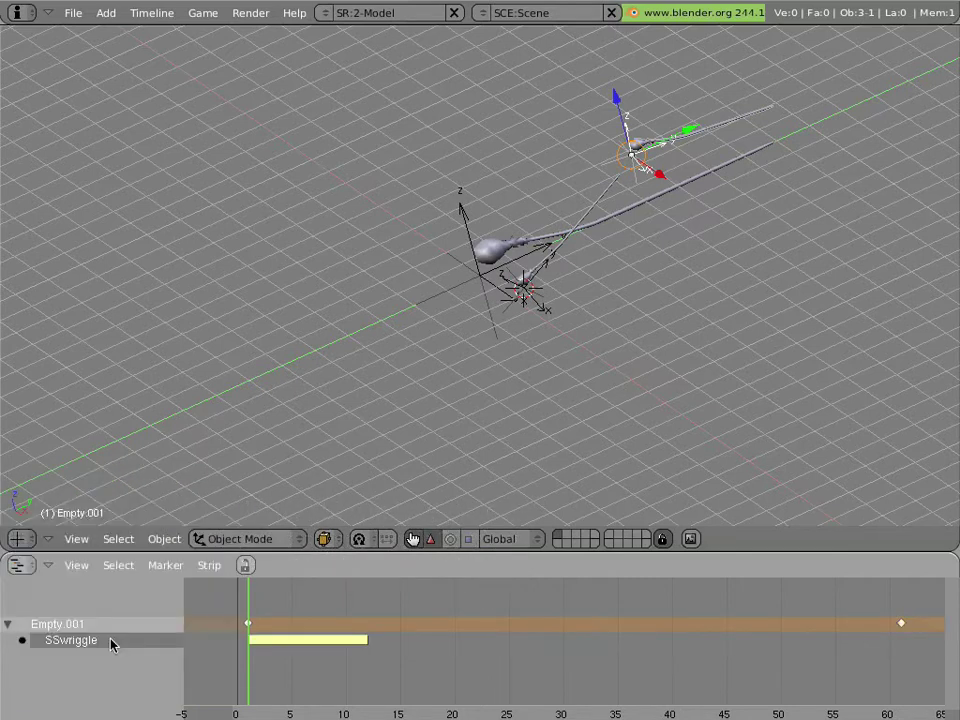
click(271, 684)
drag(271, 684, 186, 678)
key(n)
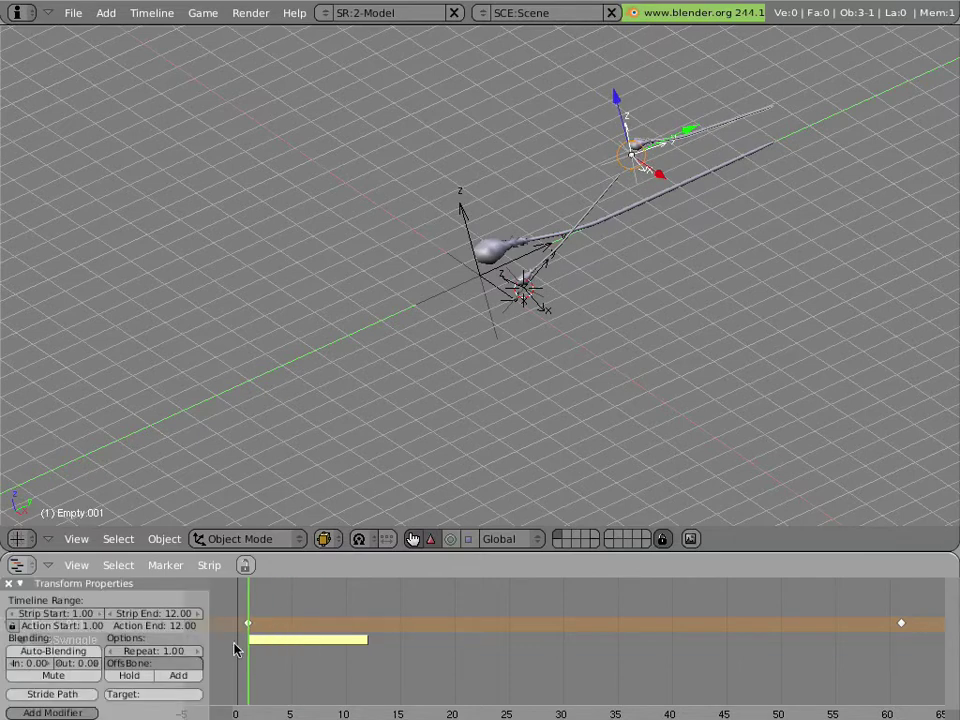
Step: Enlarge the NLA editor and set the SSwriggle strip's Target to speedctrl
drag(314, 552, 290, 308)
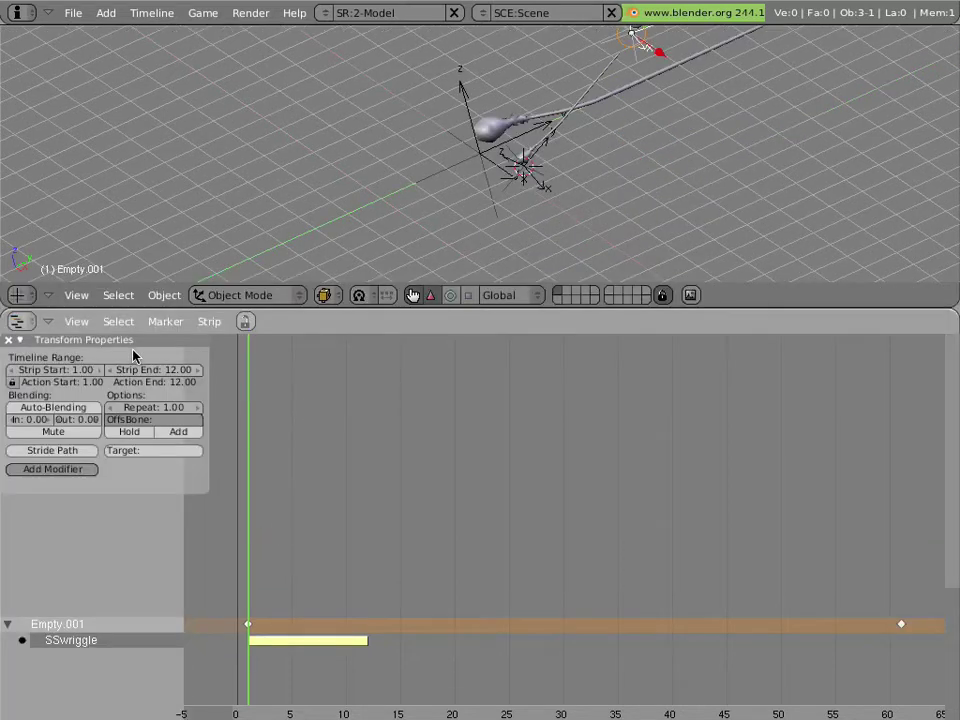
drag(152, 345, 572, 422)
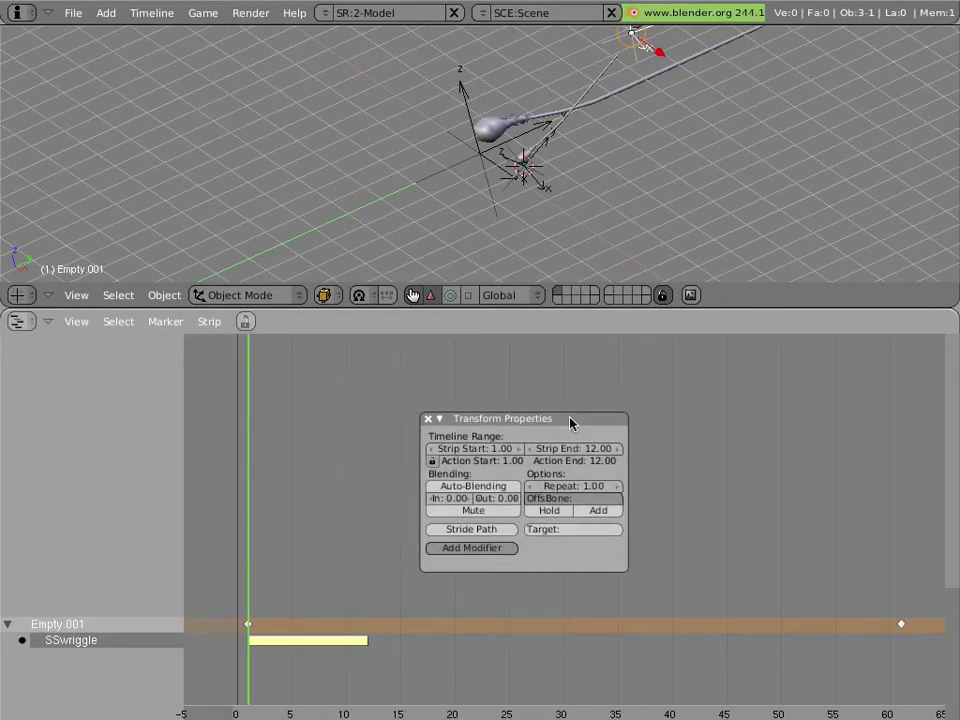
click(576, 535)
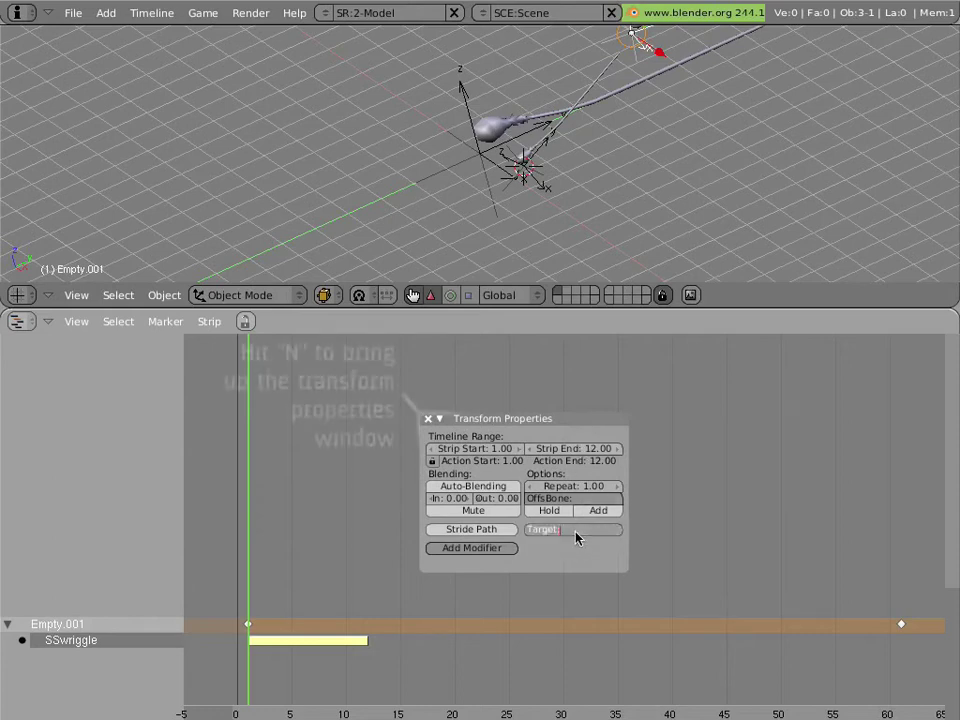
text(speedctrl)
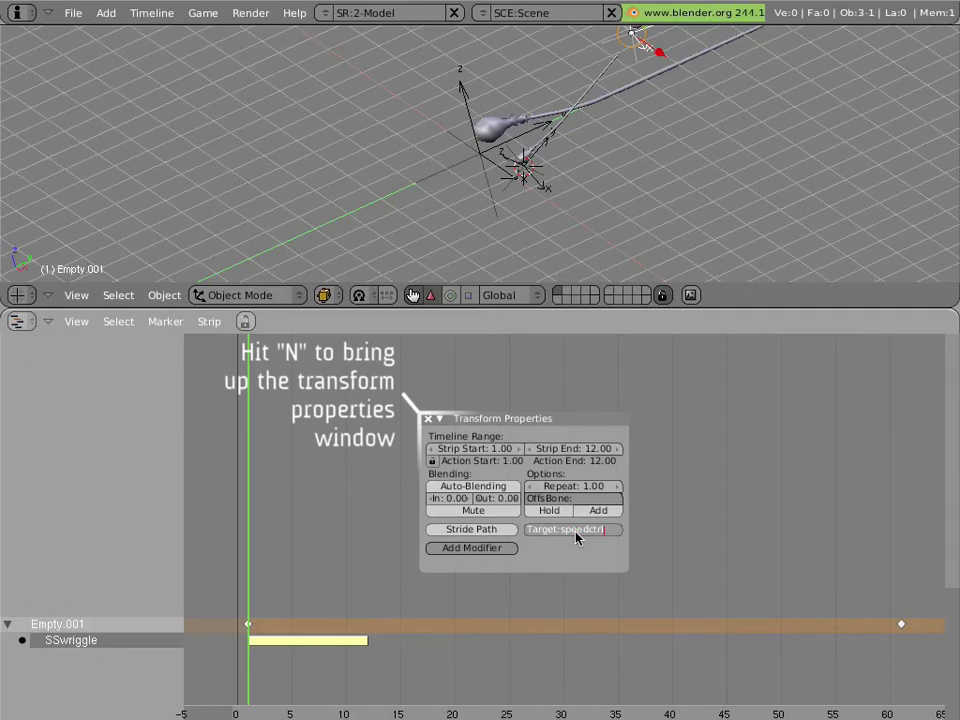
key(Return)
shift+middle_drag(617, 141, 549, 218)
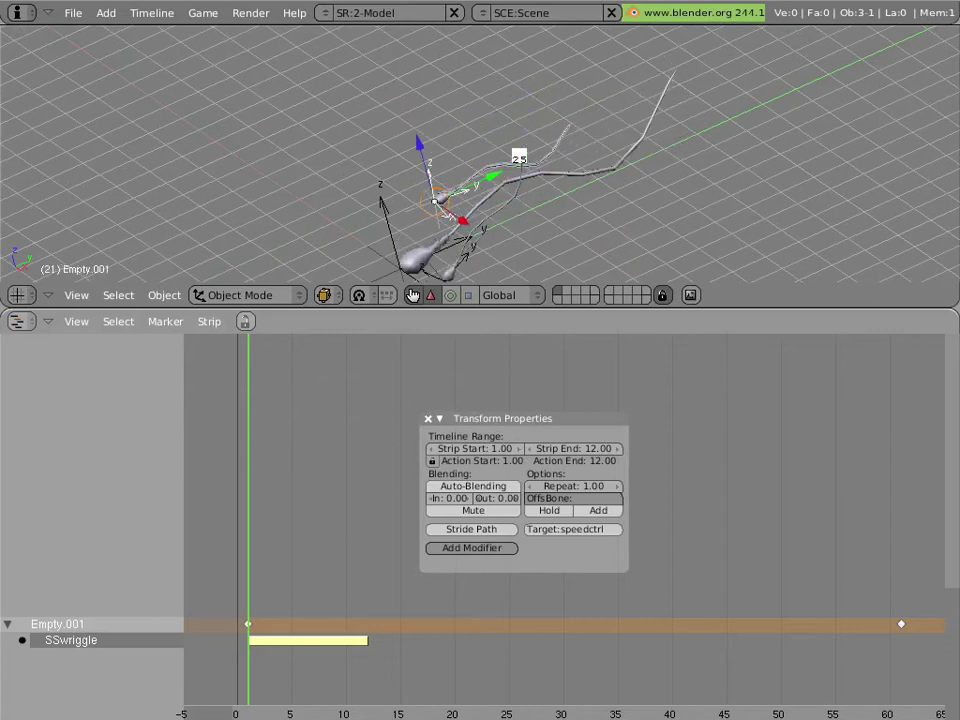
Step: Scale the SSwriggle strip to end at frame 63.02 and play it back to check the slower wriggle
drag(262, 438, 240, 321)
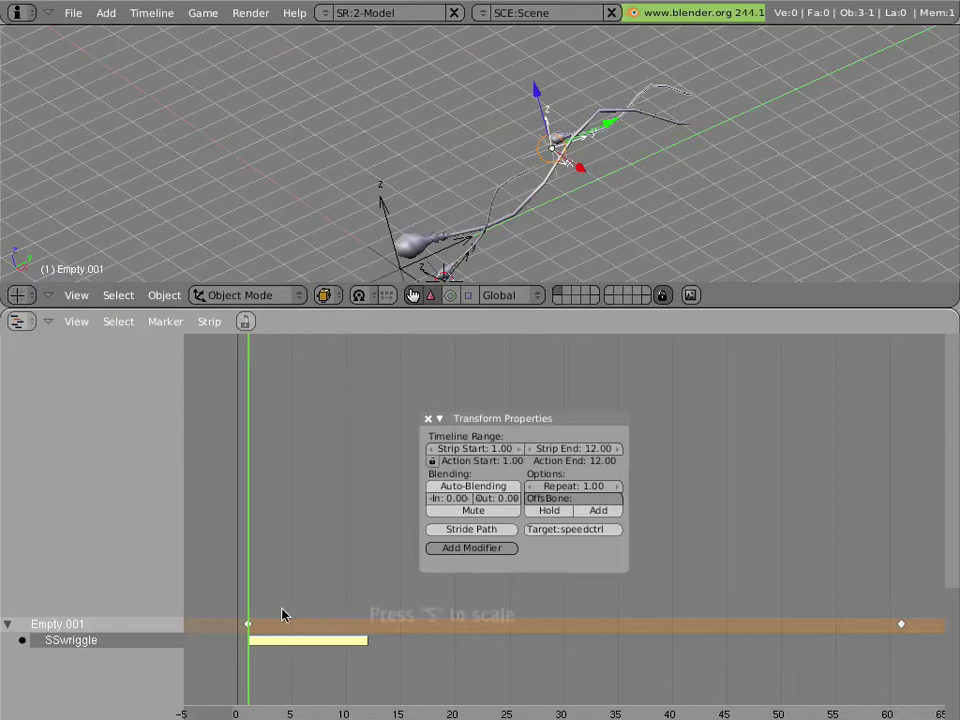
key(s)
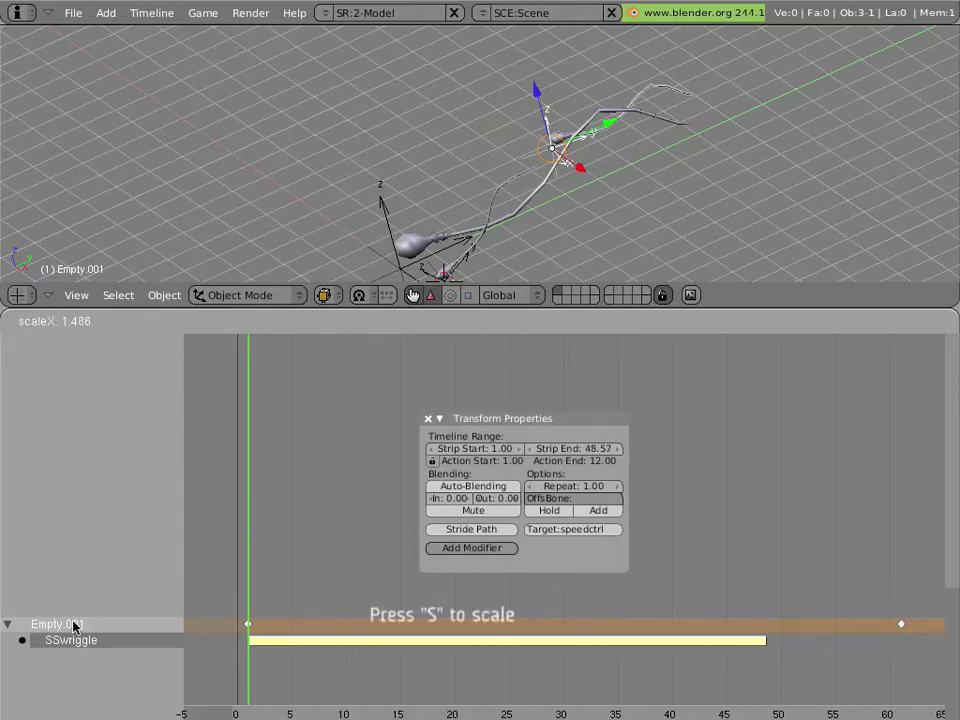
click(226, 568)
key(alt+a)
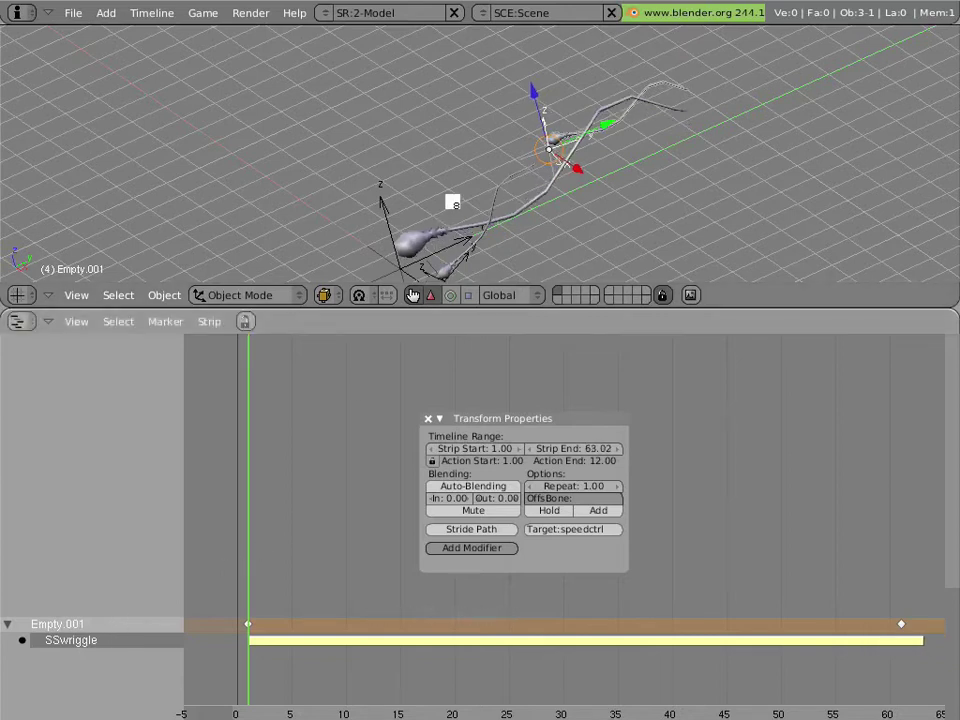
key(Escape)
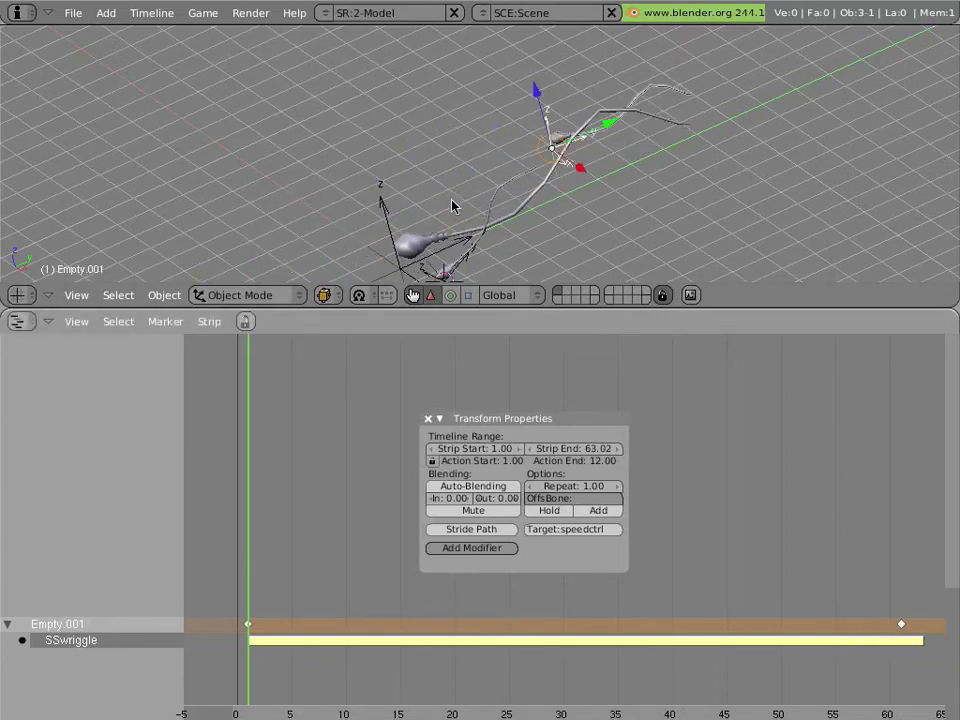
key(alt+a)
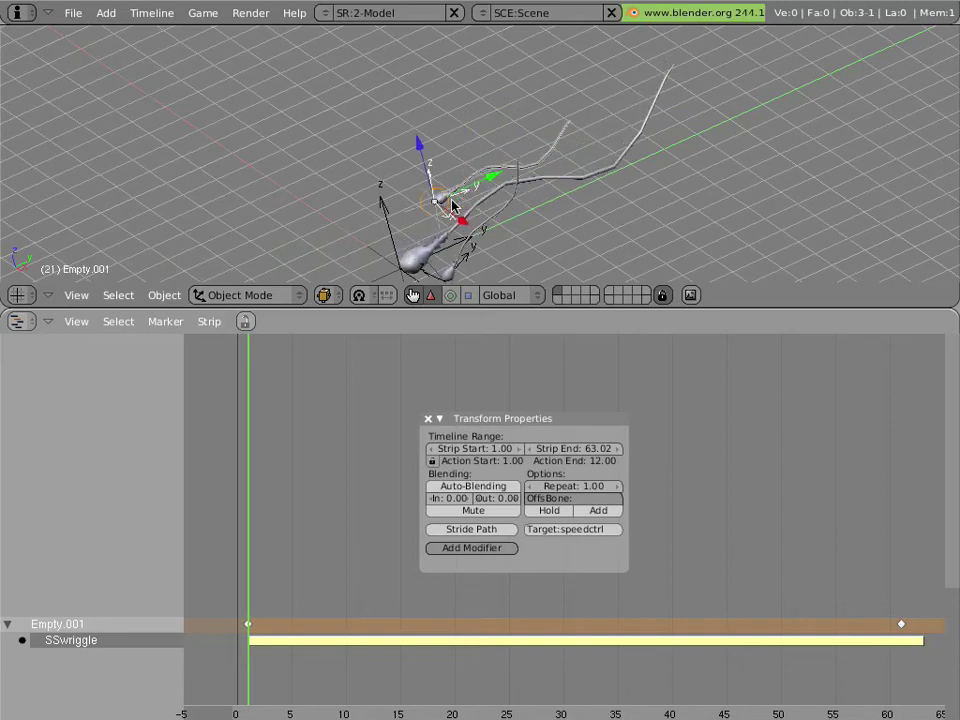
key(Escape)
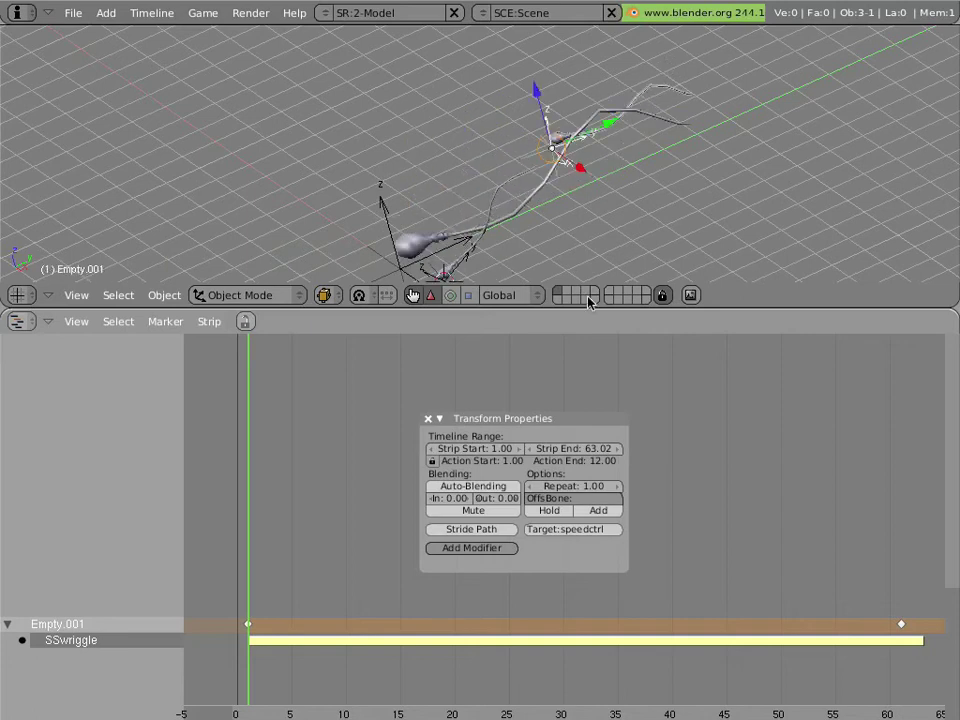
Step: Unlock the strip's action range and try Action End values 63 and 100, previewing each
click(433, 462)
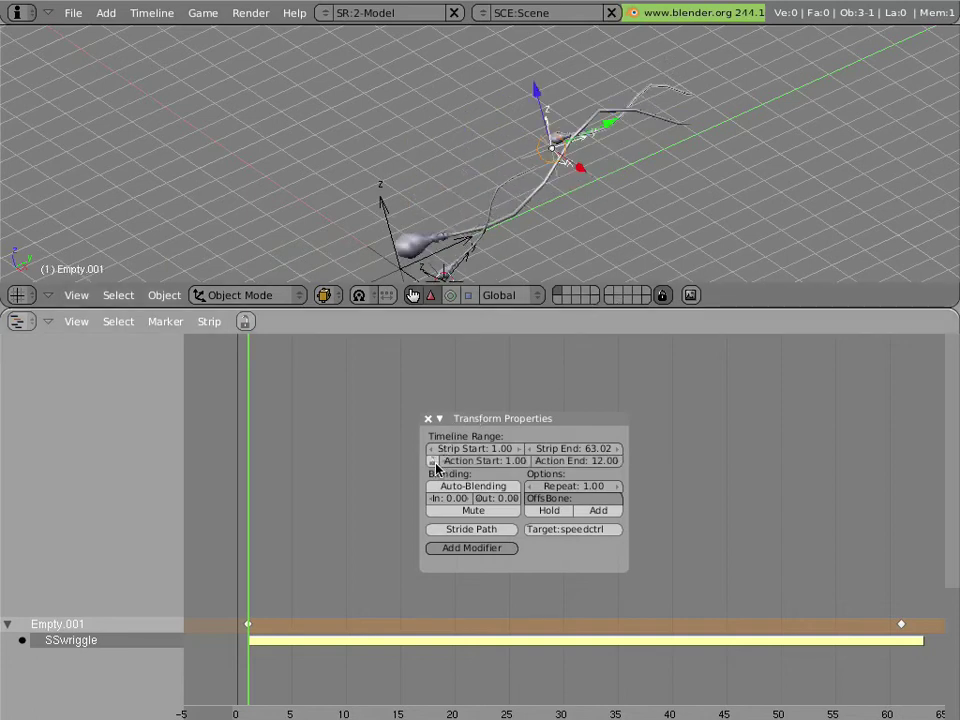
click(590, 463)
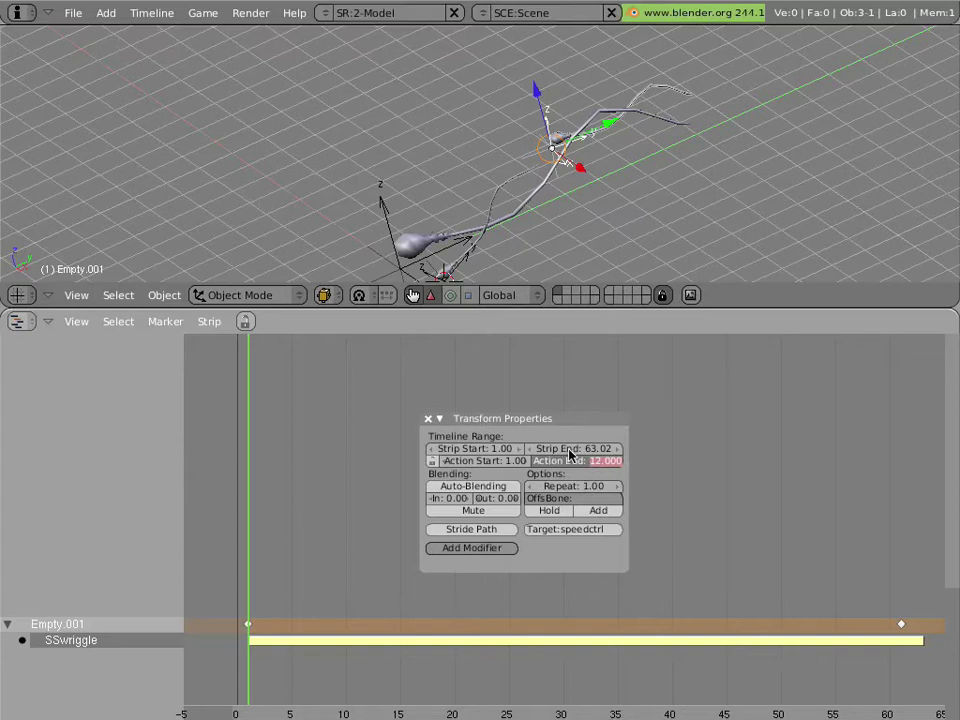
text(63)
key(Return)
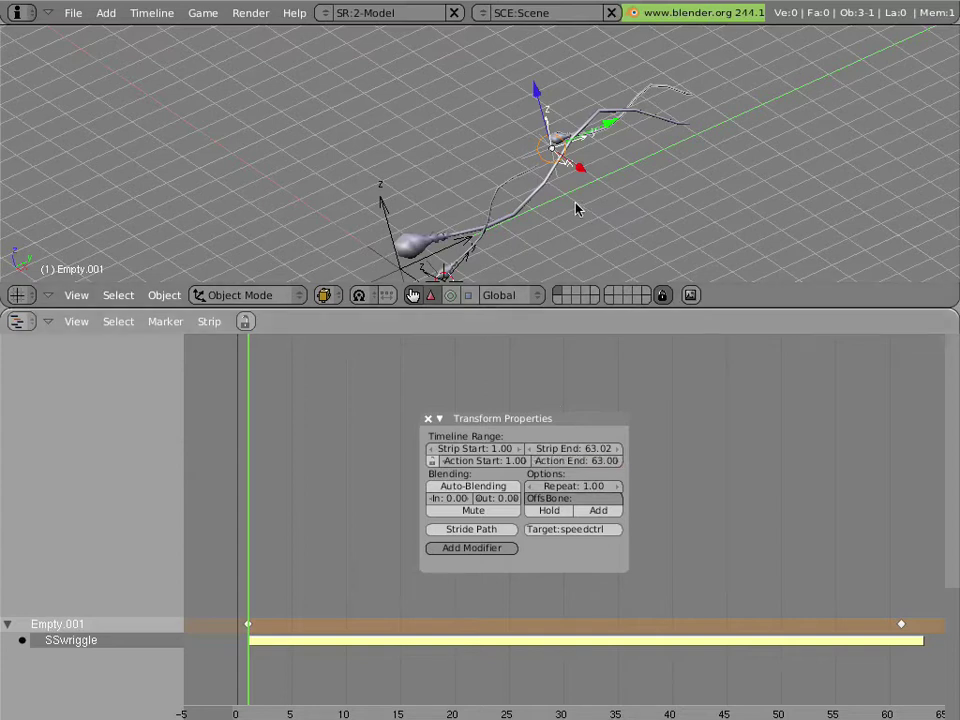
key(alt+a)
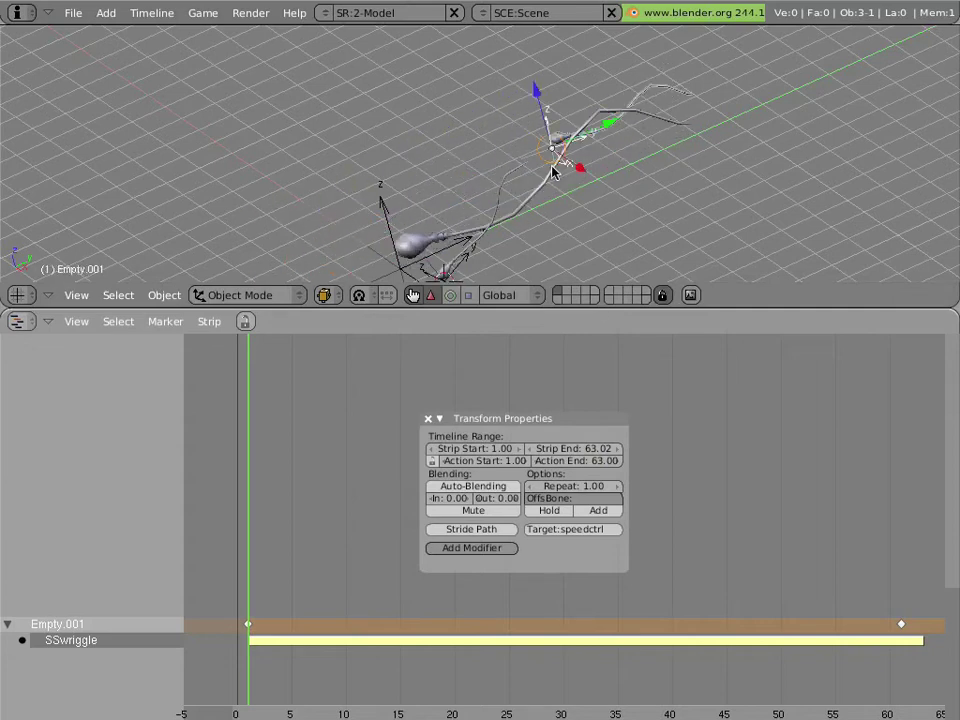
key(Escape)
click(615, 462)
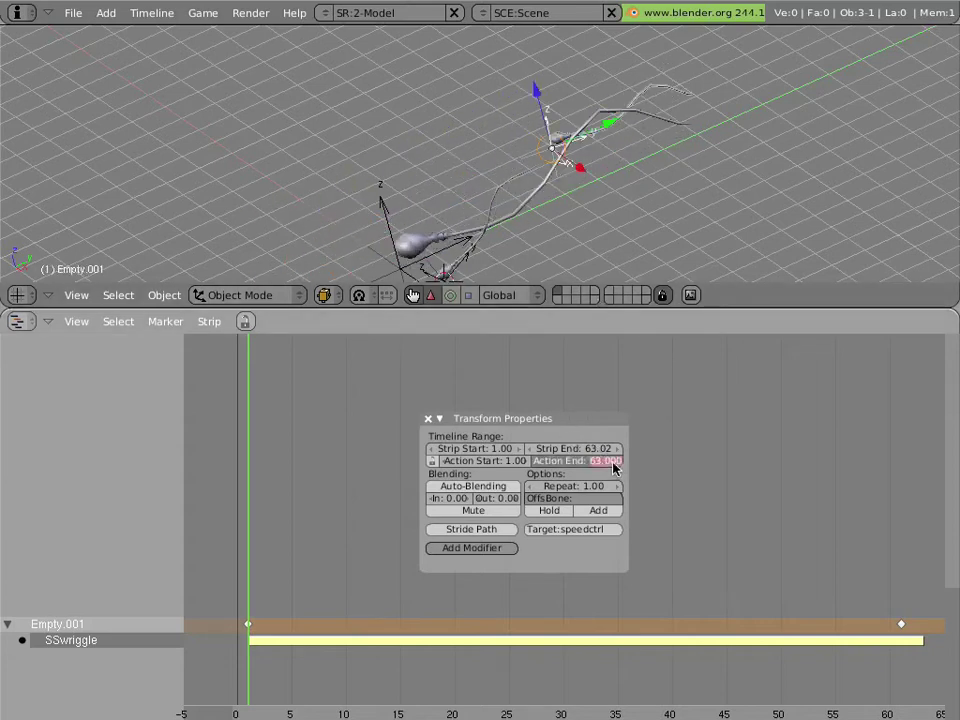
text(100)
key(Return)
key(alt+a)
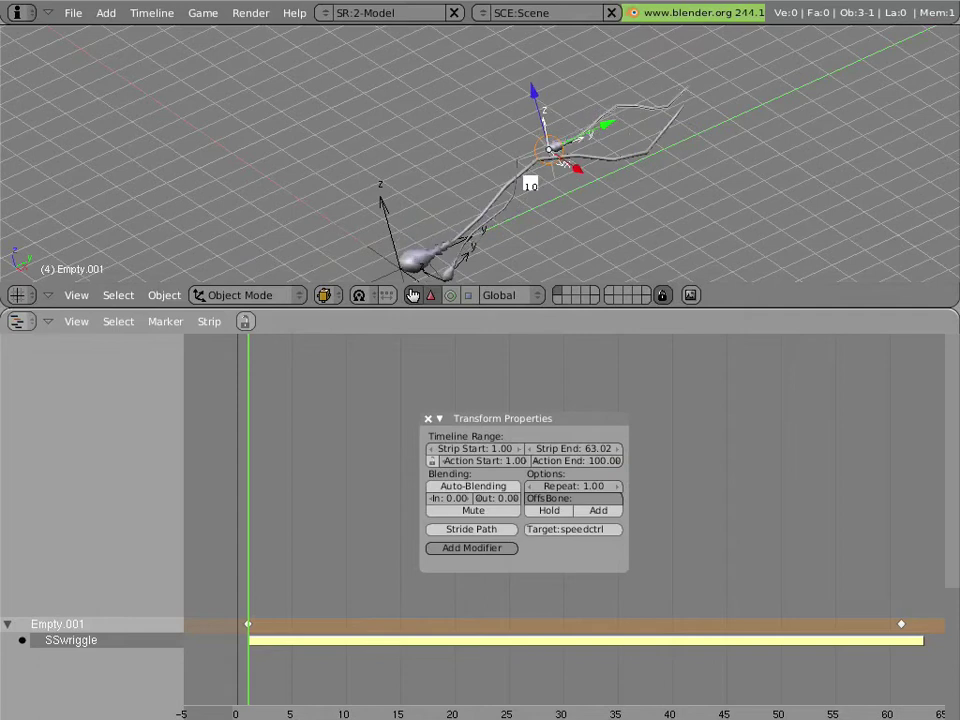
key(Escape)
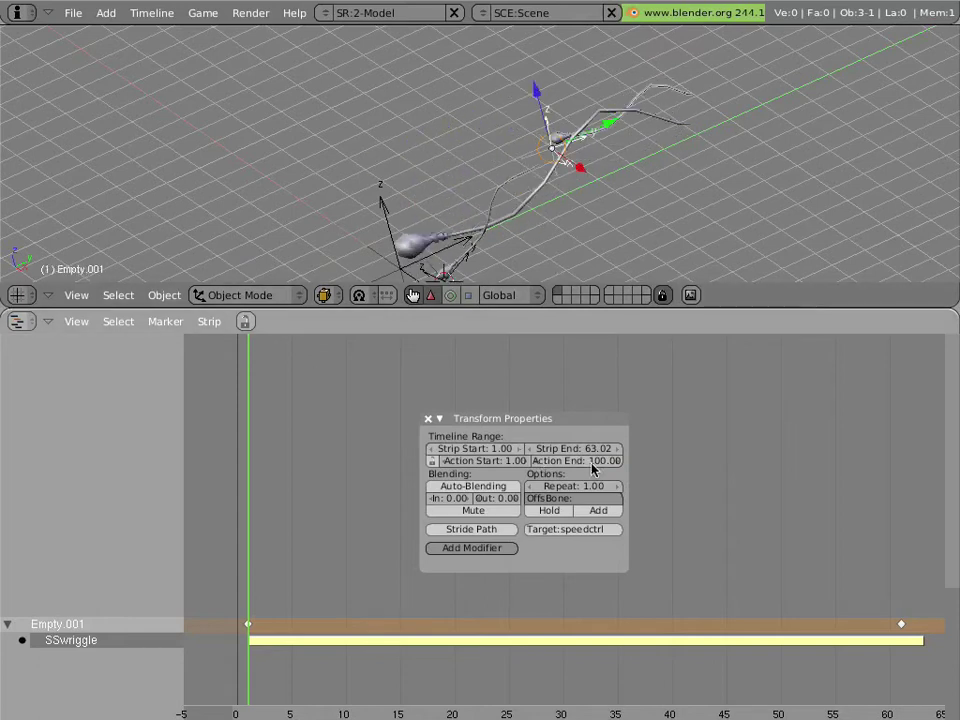
Step: Try Action End 20, then settle on 50, previewing both
click(592, 465)
text(20)
key(Return)
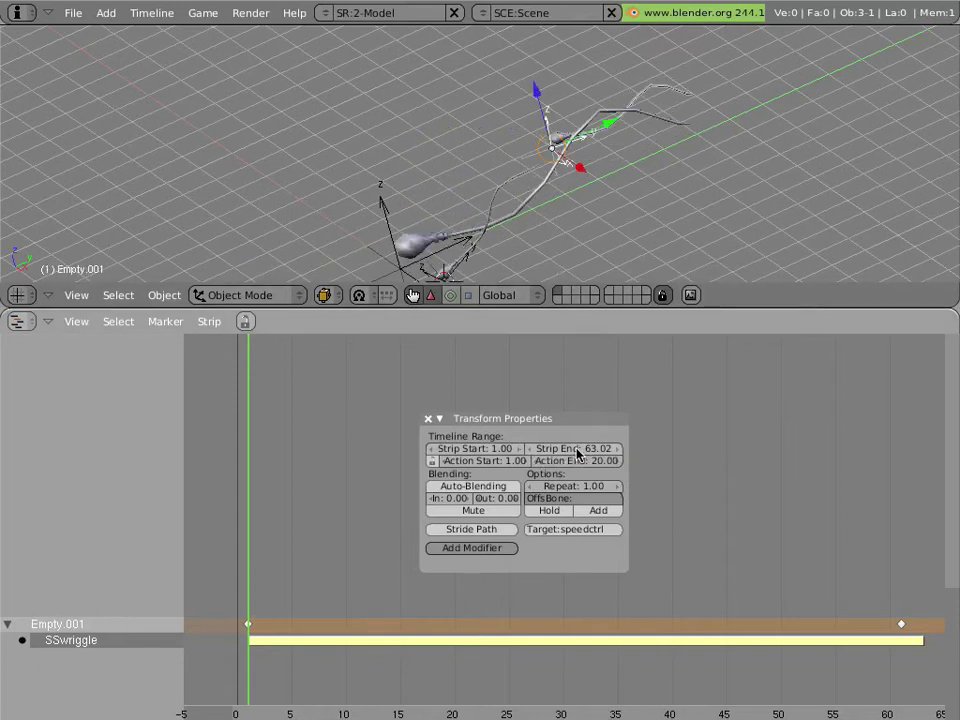
key(alt+a)
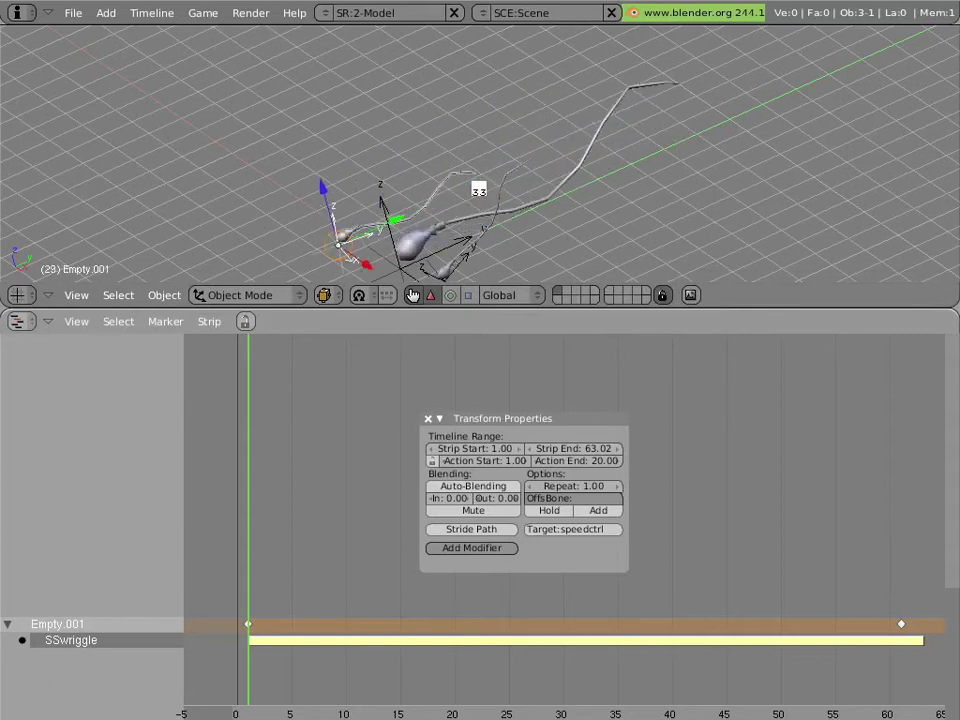
key(Escape)
click(614, 460)
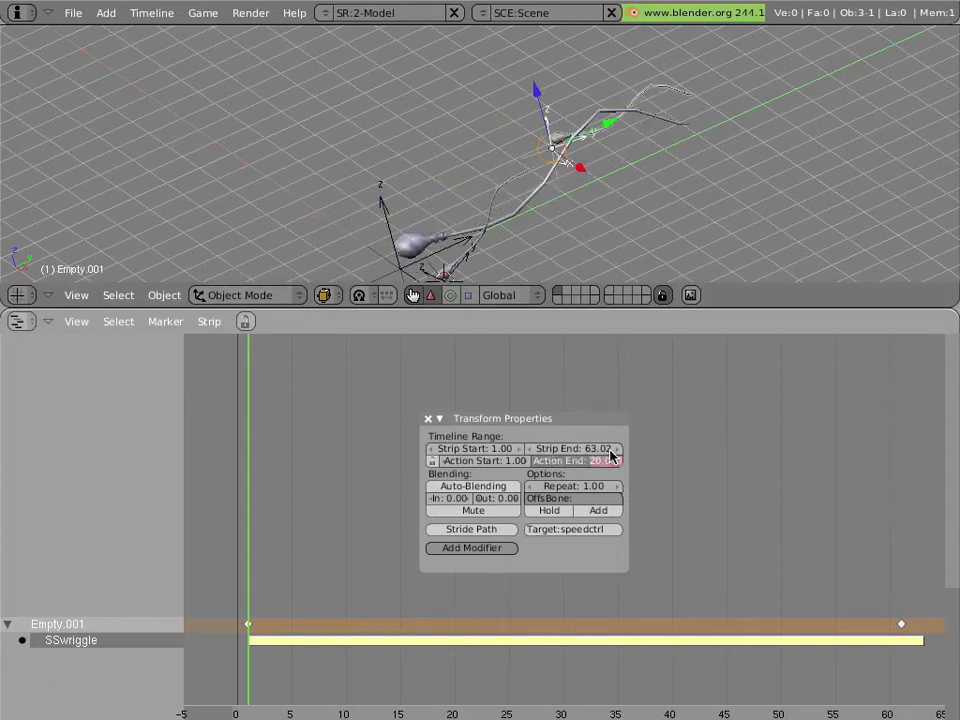
text(50)
key(Return)
key(alt+a)
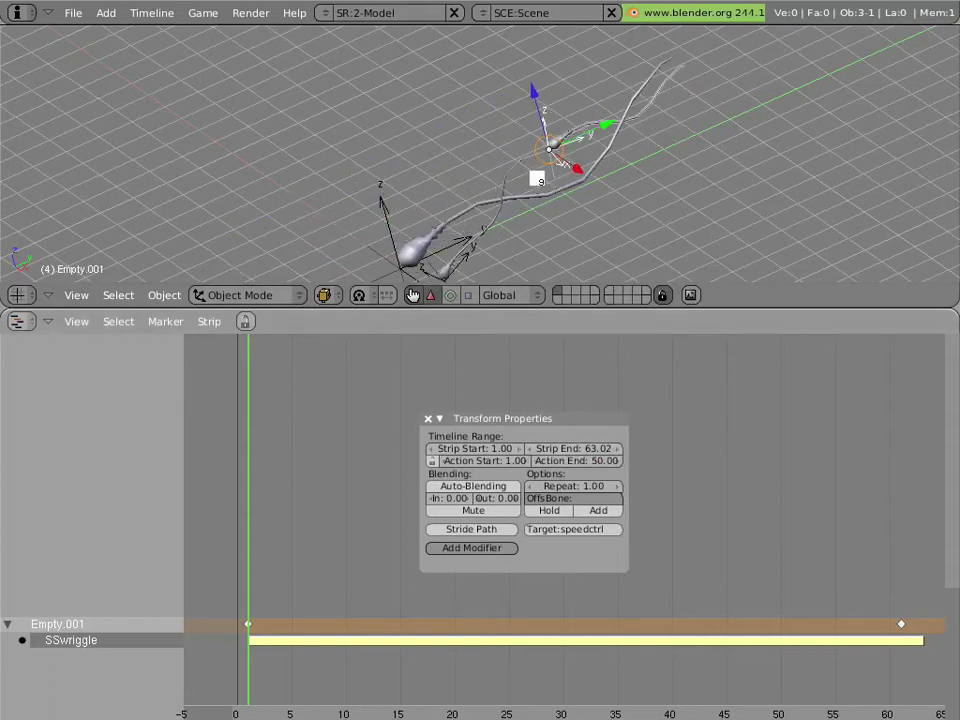
key(Escape)
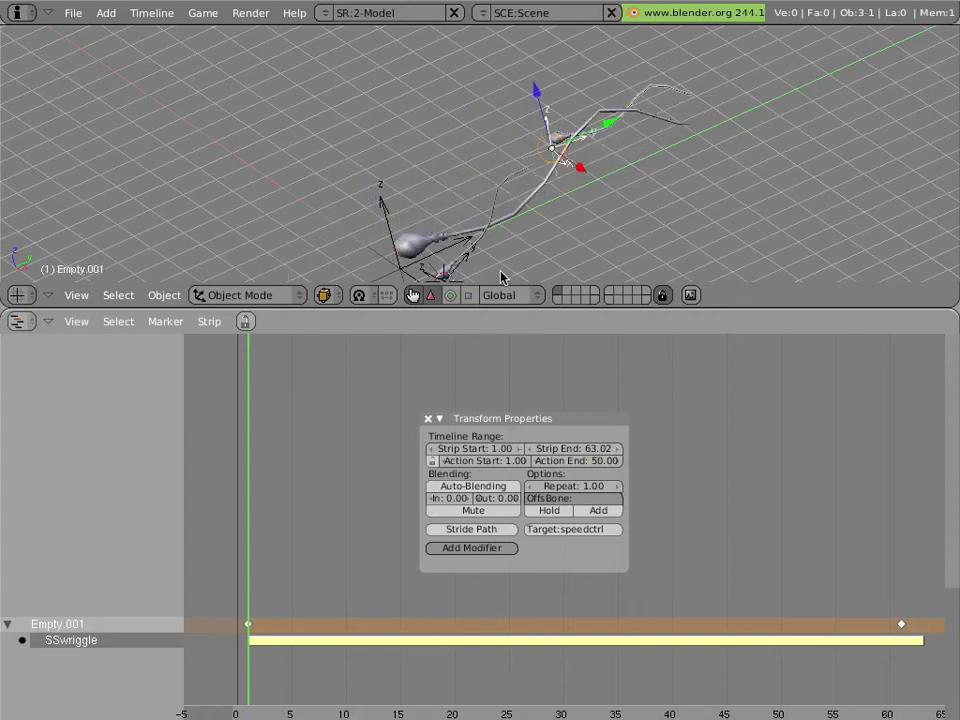
Step: At frame 17, add an SSbenddown strip to Empty.001
middle_drag(325, 509, 314, 387)
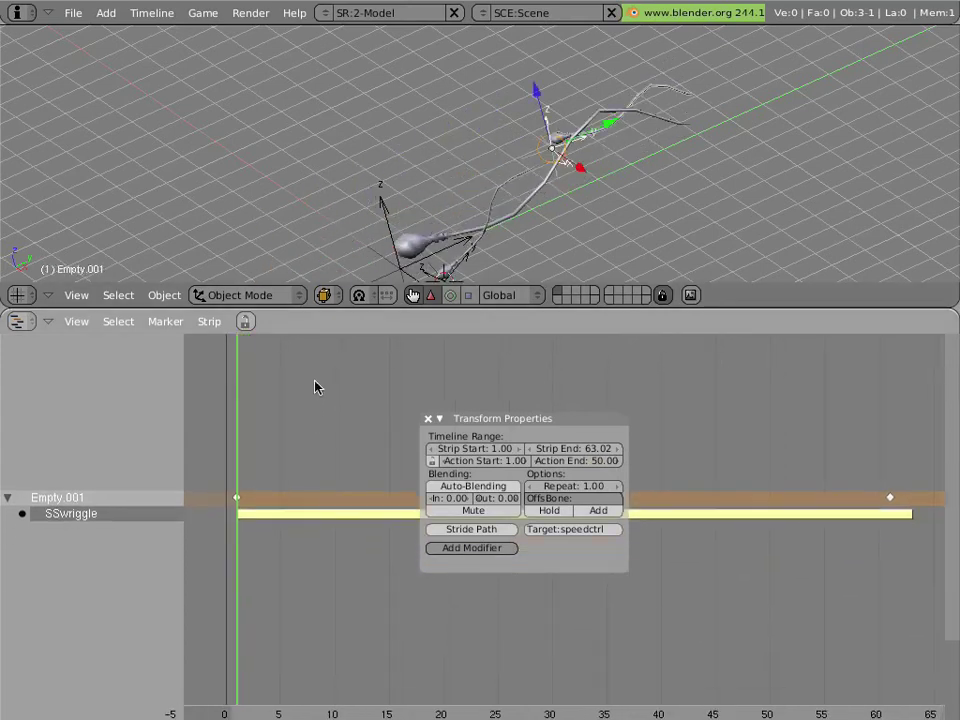
middle_drag(400, 125, 409, 163)
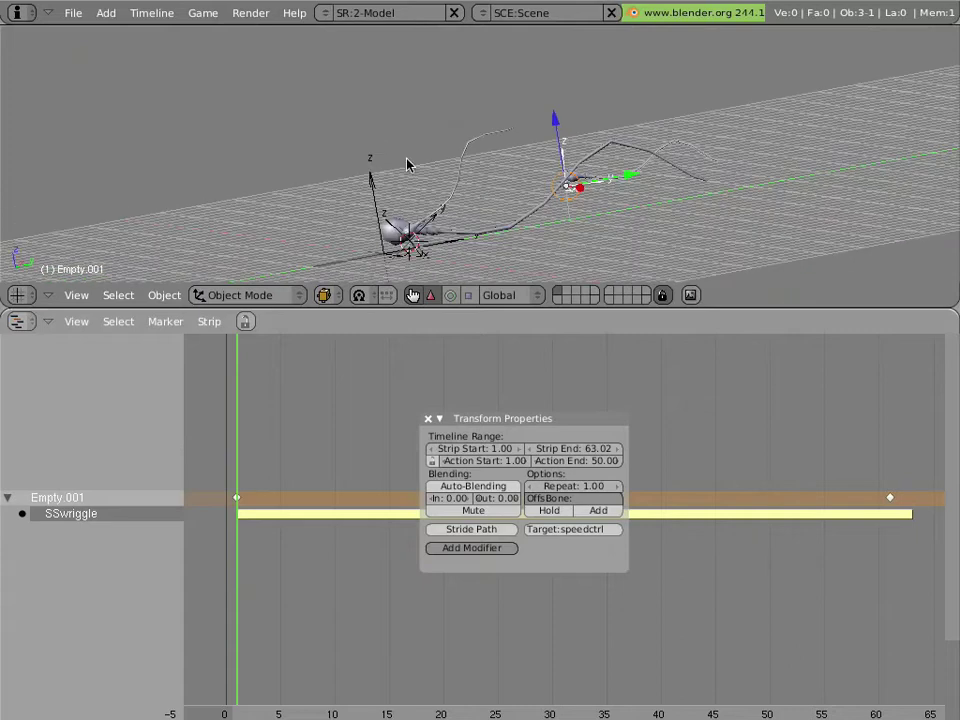
middle_drag(596, 149, 591, 176)
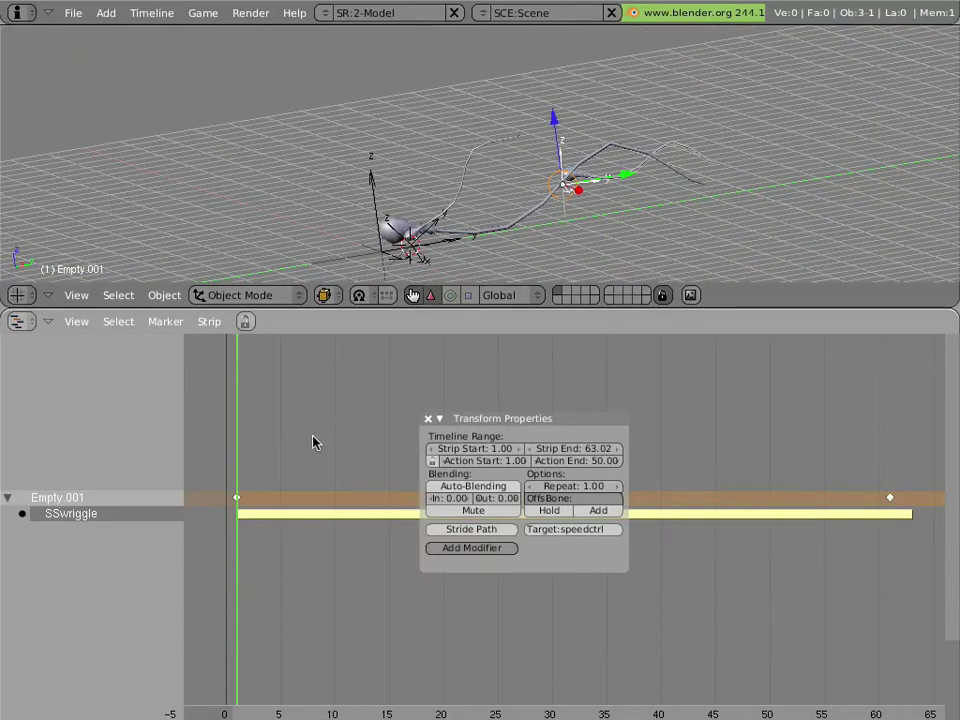
drag(313, 441, 422, 443)
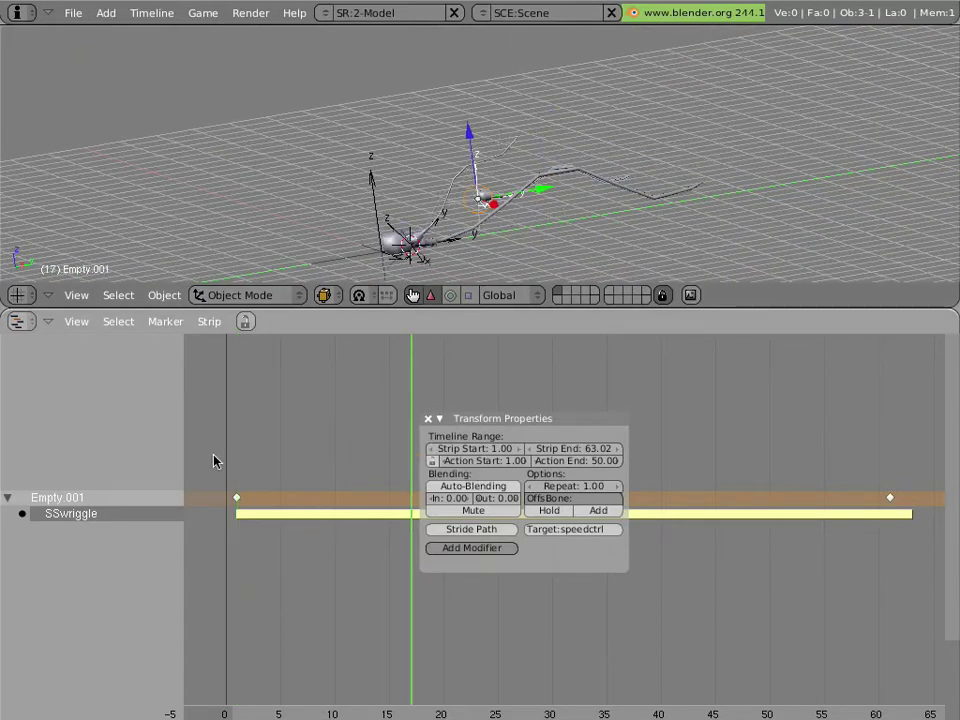
key(shift+a)
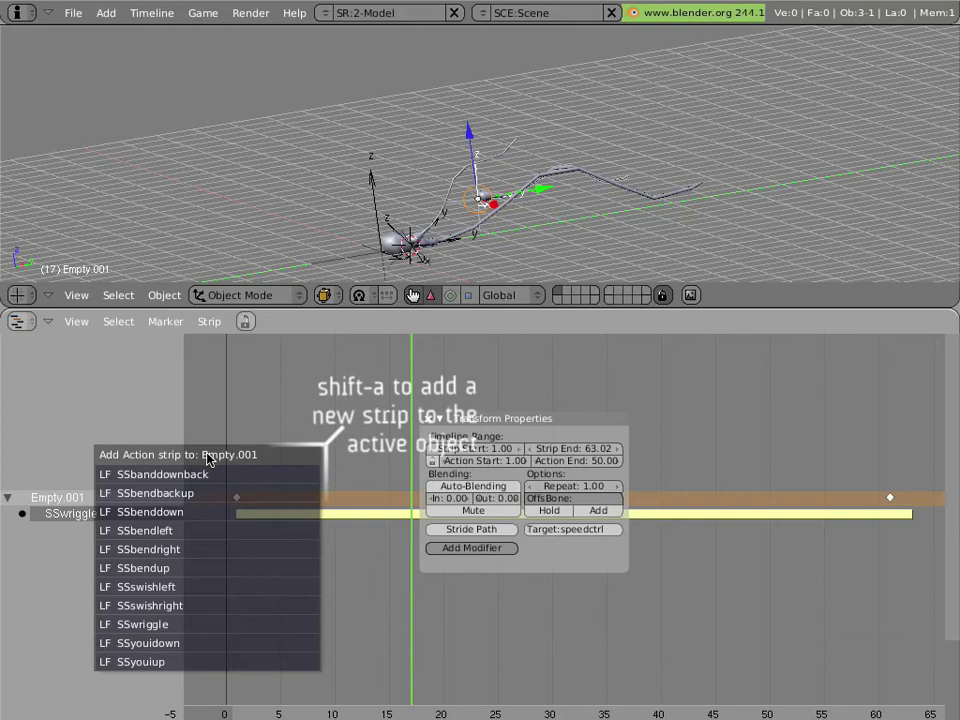
click(216, 509)
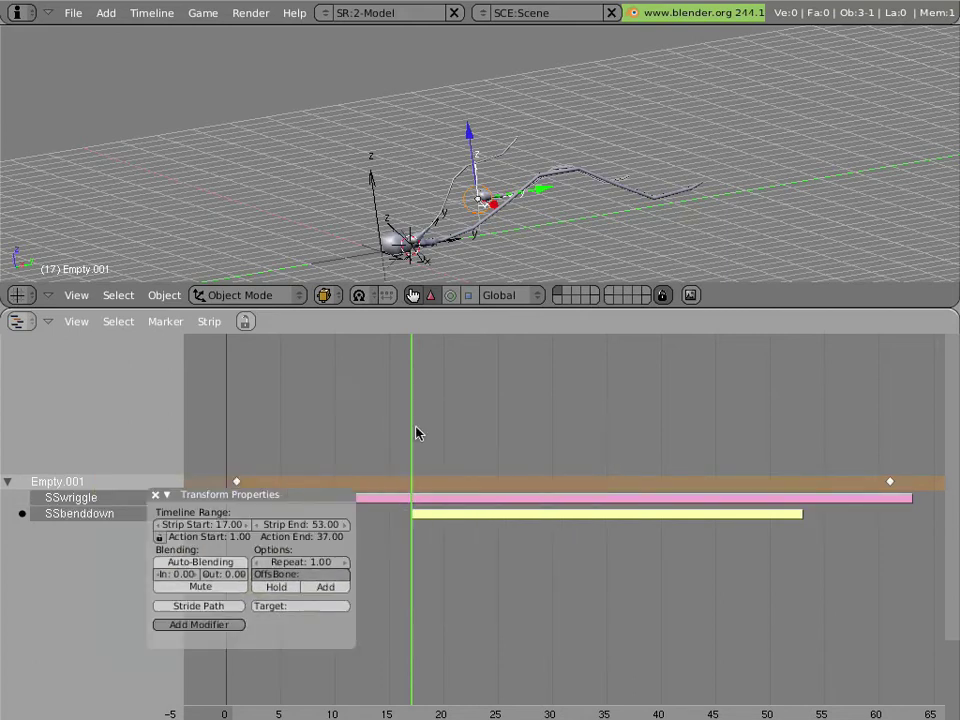
Step: Set the SSbenddown strip's Target to speedctrl and return to frame 17
drag(410, 420, 403, 418)
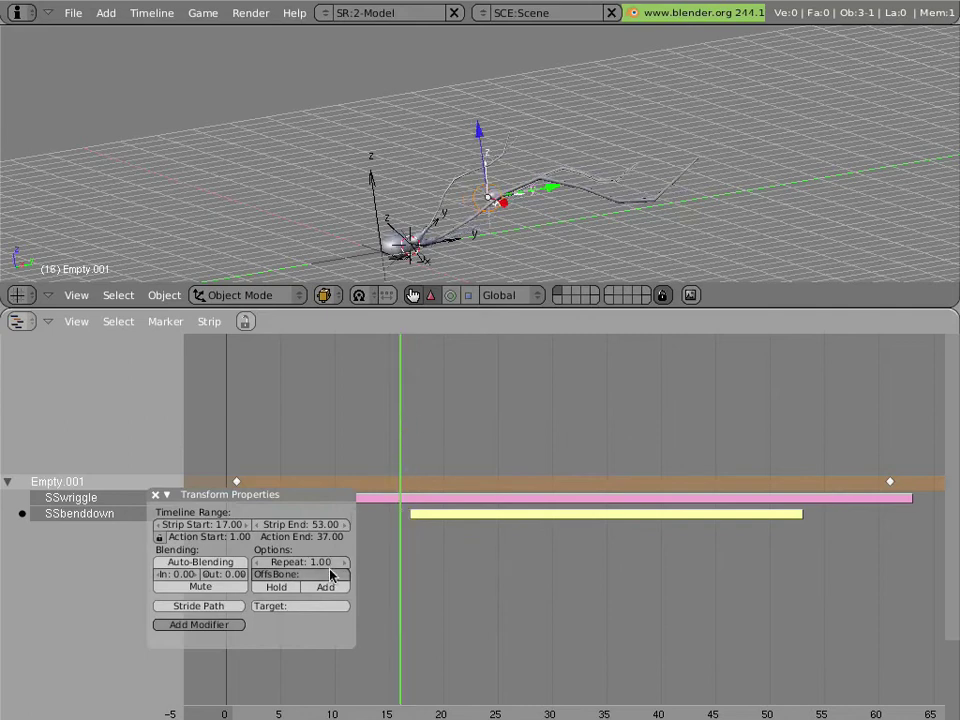
click(326, 607)
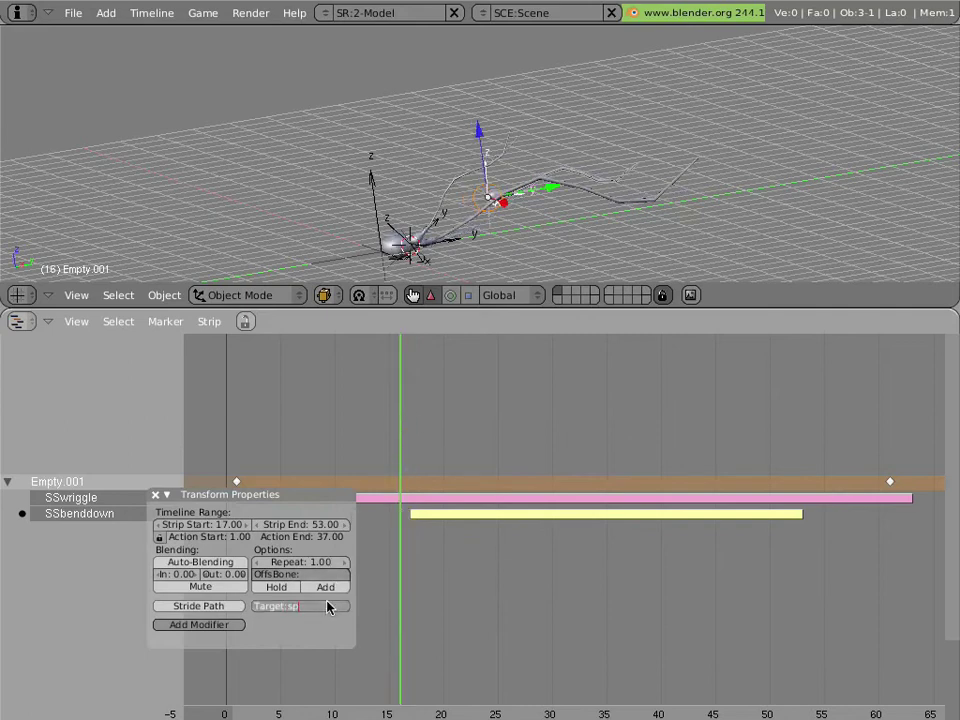
key(Return)
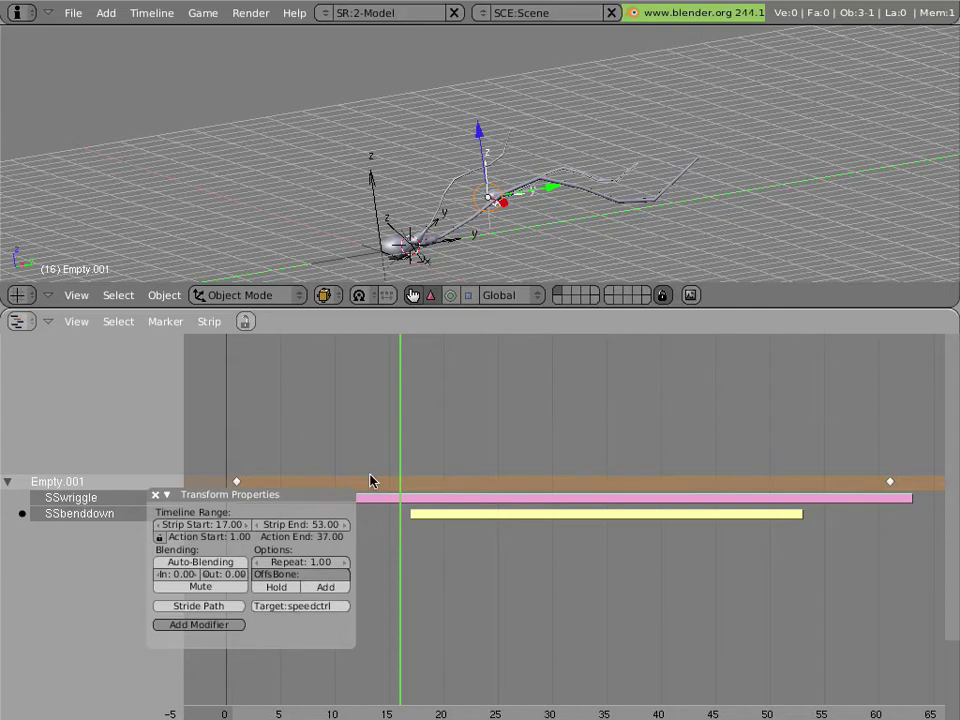
click(411, 457)
Step: Give the SSbenddown strip Blend In 9.00 and Blend Out 8.00, scrubbing to check the easing
drag(425, 458, 478, 472)
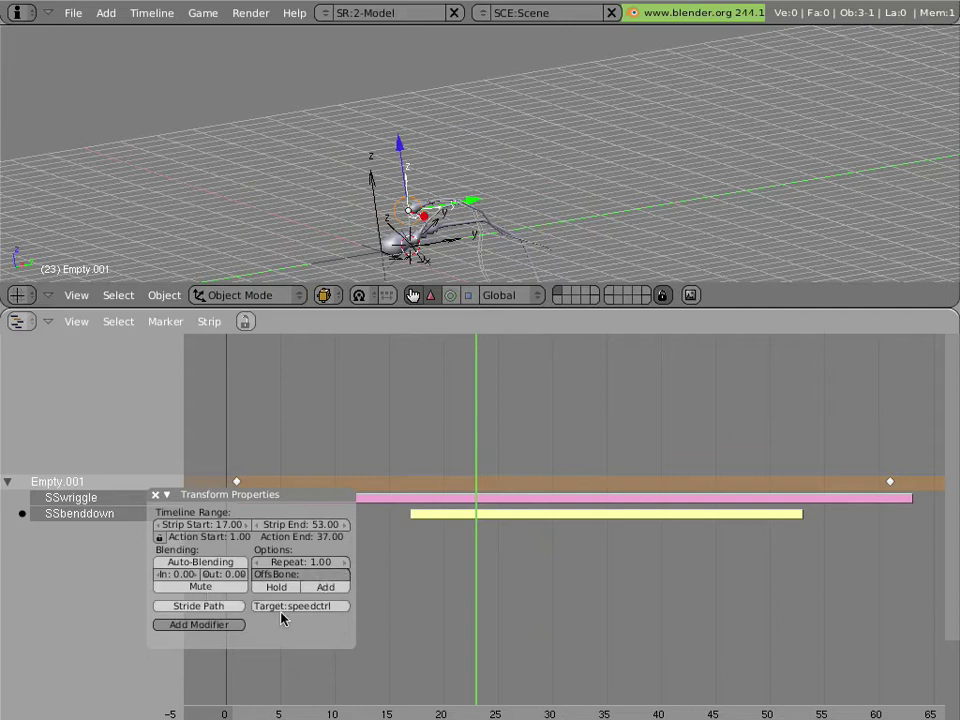
drag(476, 583, 441, 583)
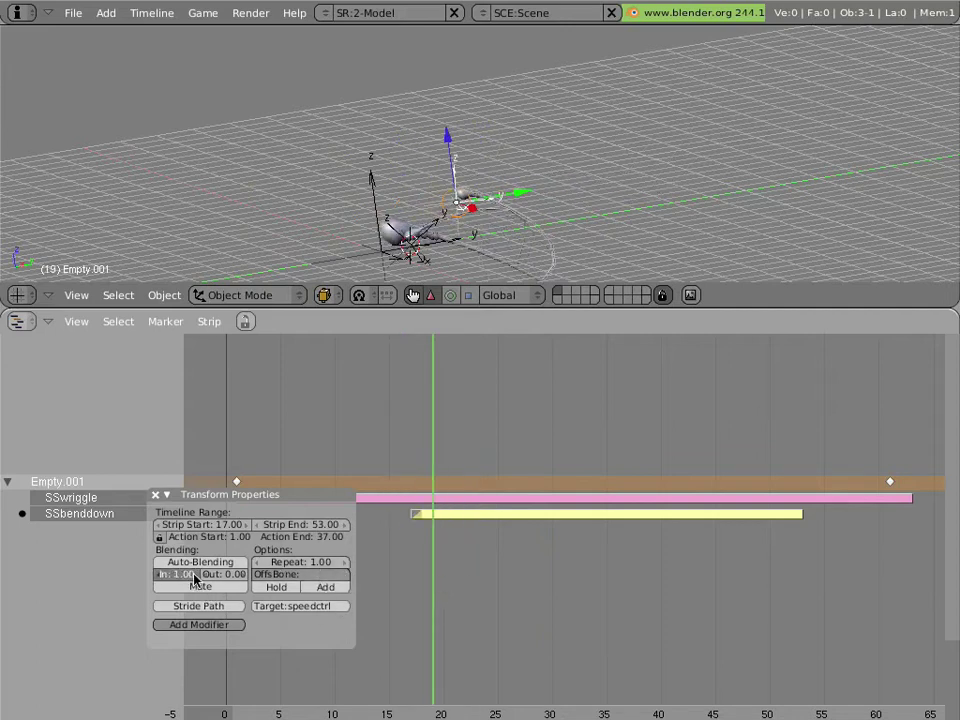
ctrl+scroll(194, 580, up, 9)
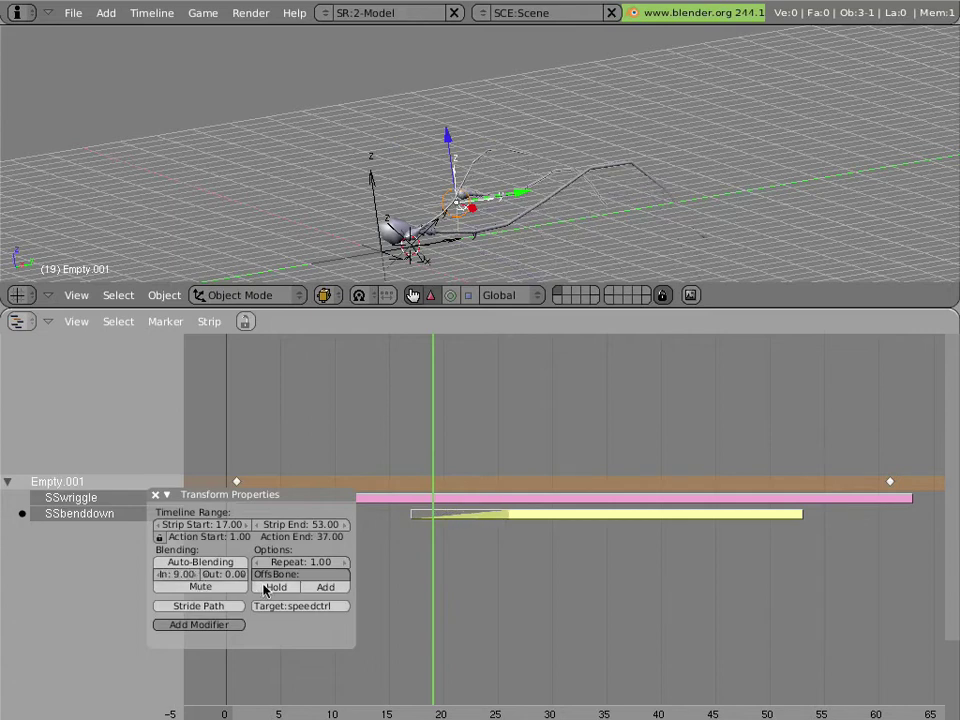
ctrl+scroll(245, 578, up, 8)
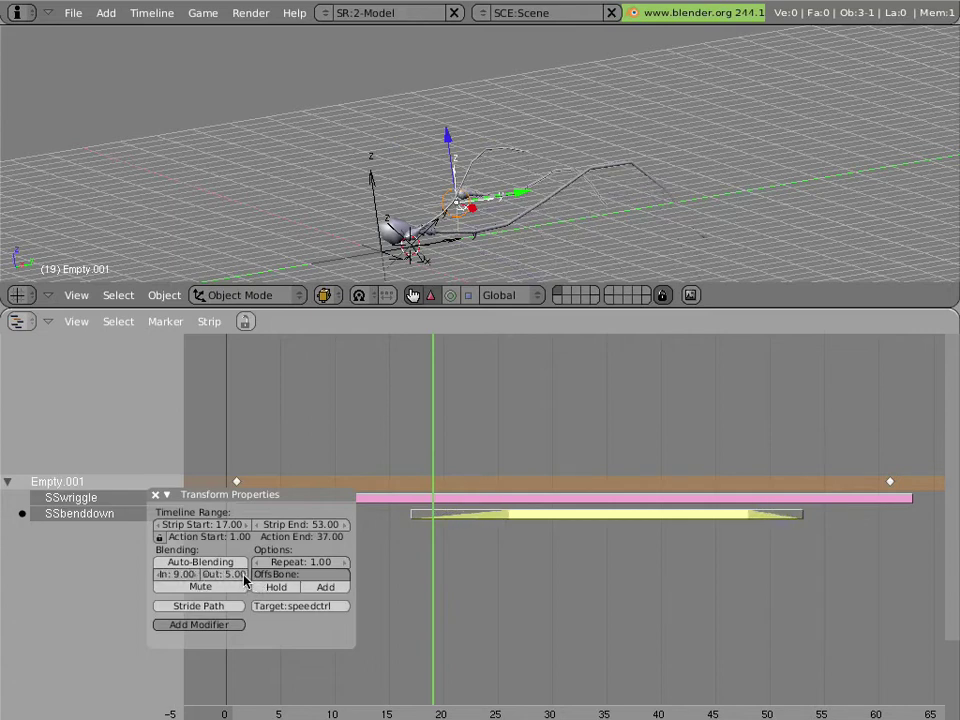
drag(428, 581, 333, 578)
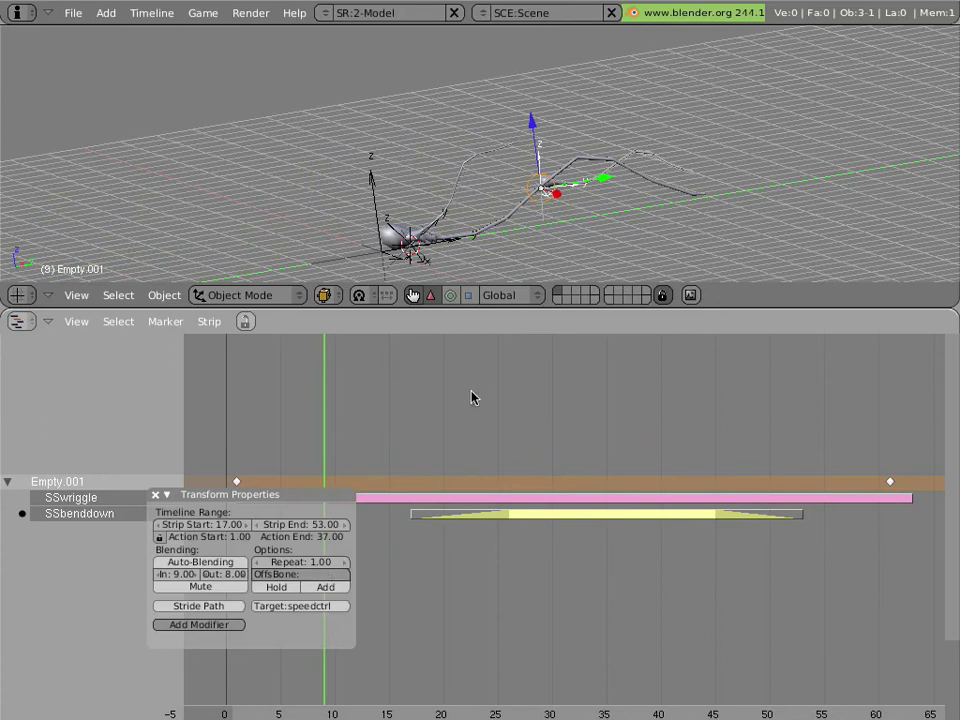
Step: Hide the strip settings, select the second sperm's Empty, and add an SSwriggle strip to it
click(156, 495)
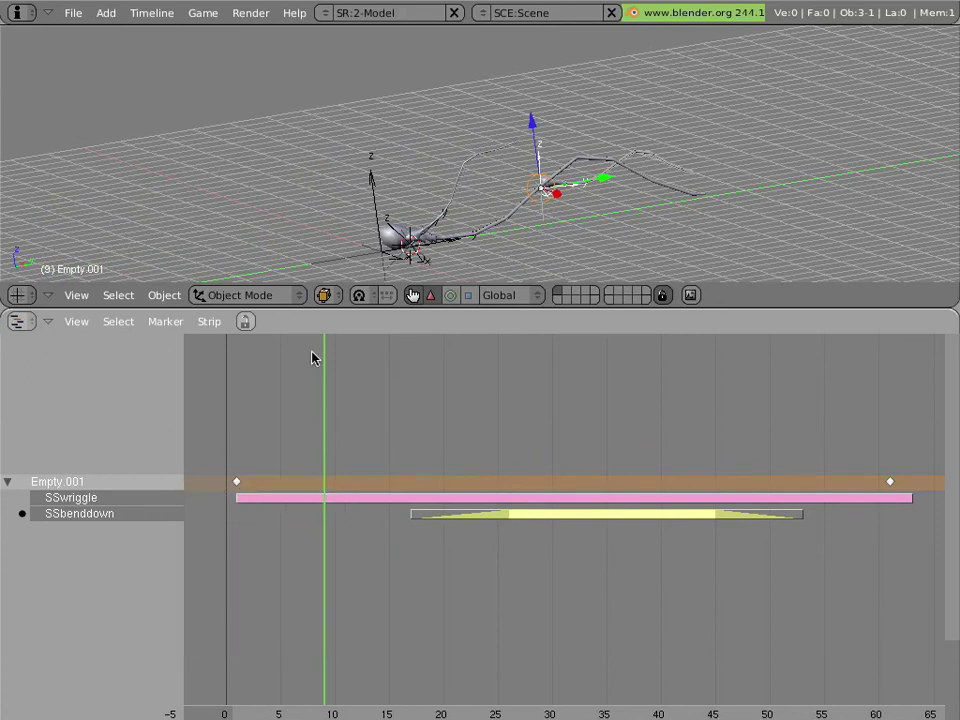
mouse_move(374, 187)
middle_down()
mouse_move(397, 198)
mouse_move(392, 252)
mouse_move(372, 180)
mouse_move(367, 187)
middle_up()
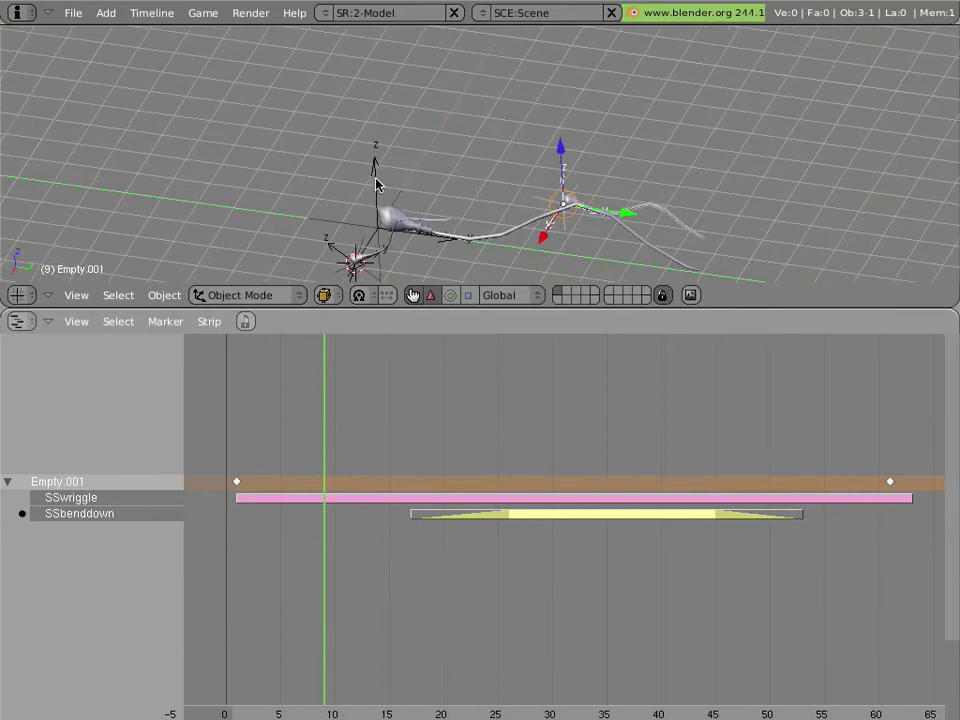
right_click(390, 222)
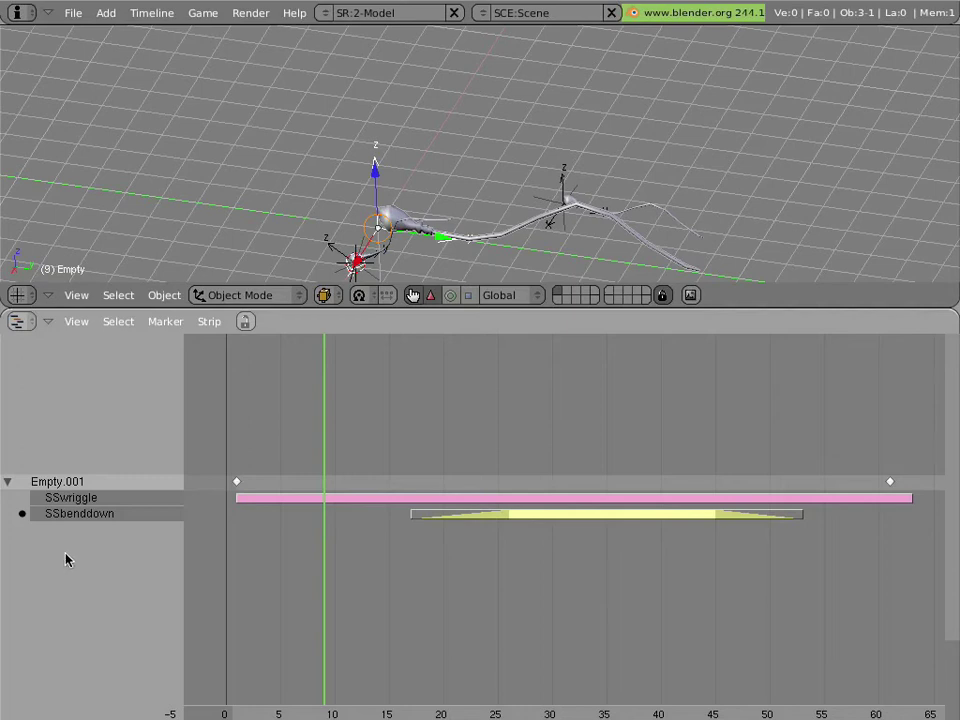
key(shift+a)
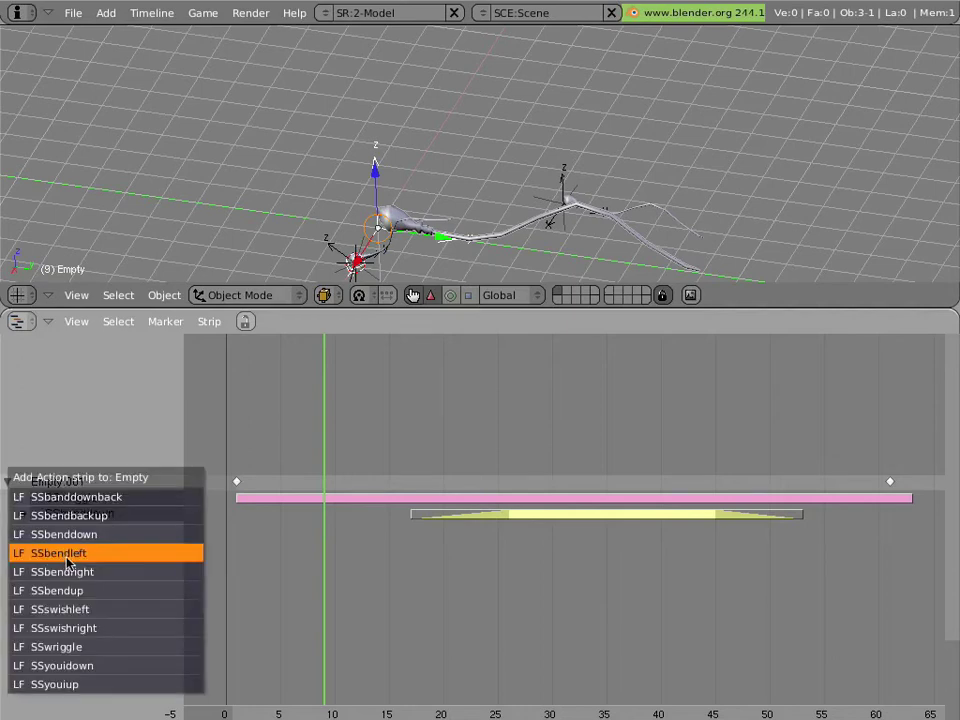
click(91, 646)
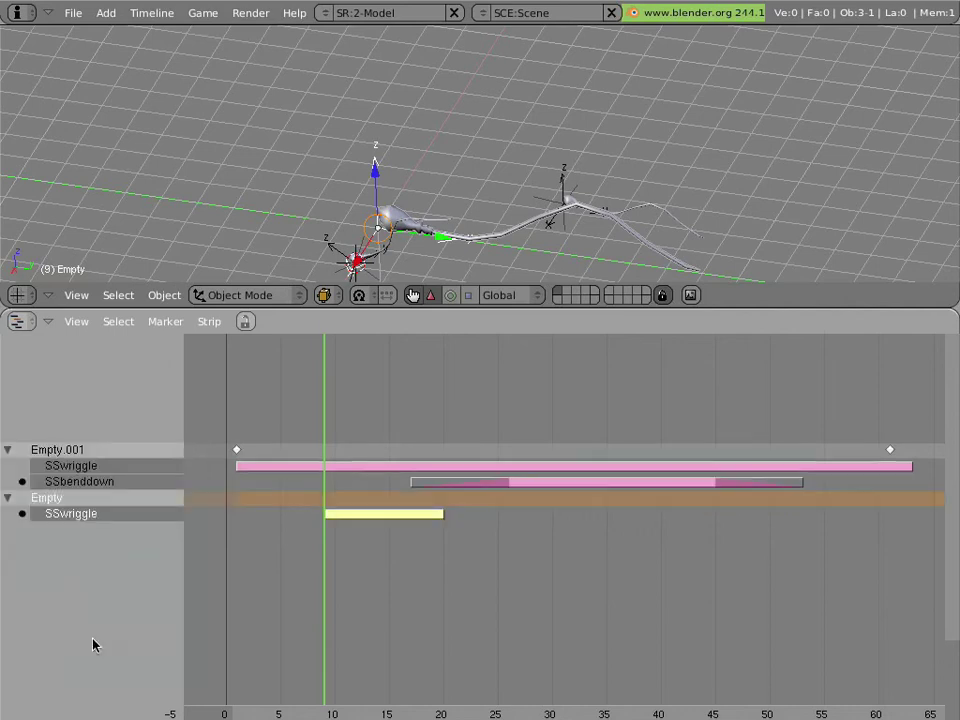
Step: Move the new SSwriggle strip to start at frame 1 and stretch it to about frame 62
key(g)
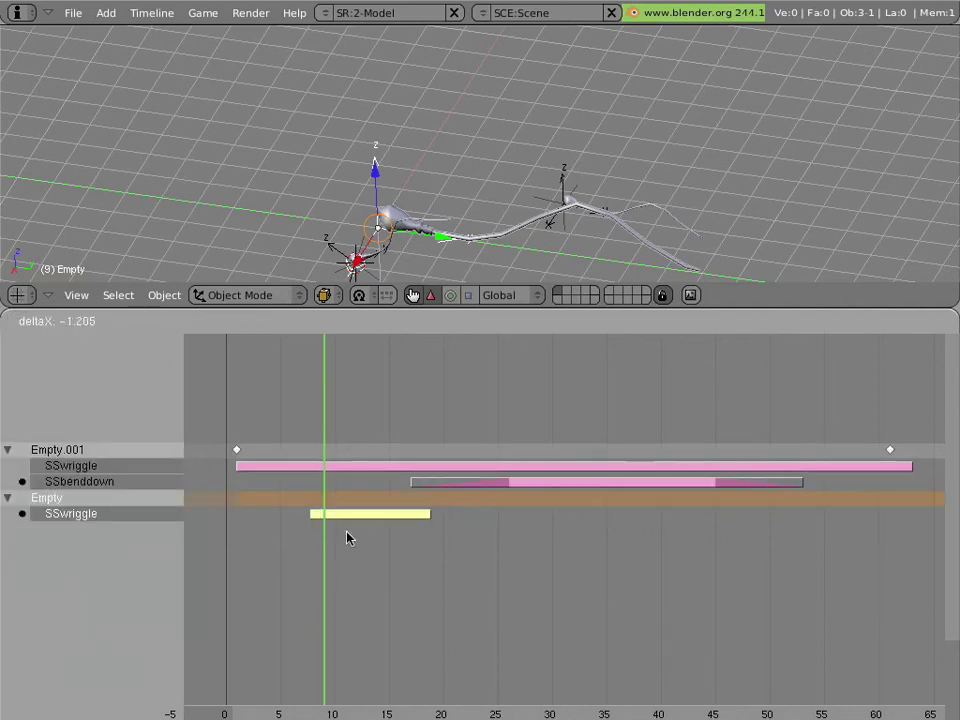
click(291, 538)
drag(293, 540, 257, 544)
key(s)
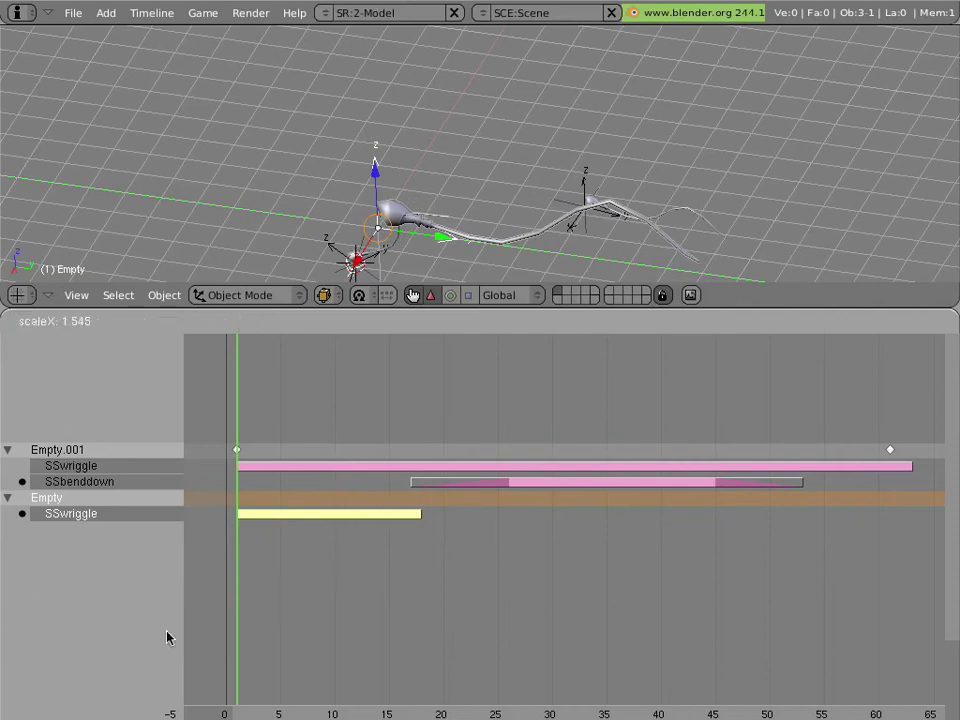
click(166, 638)
key(s)
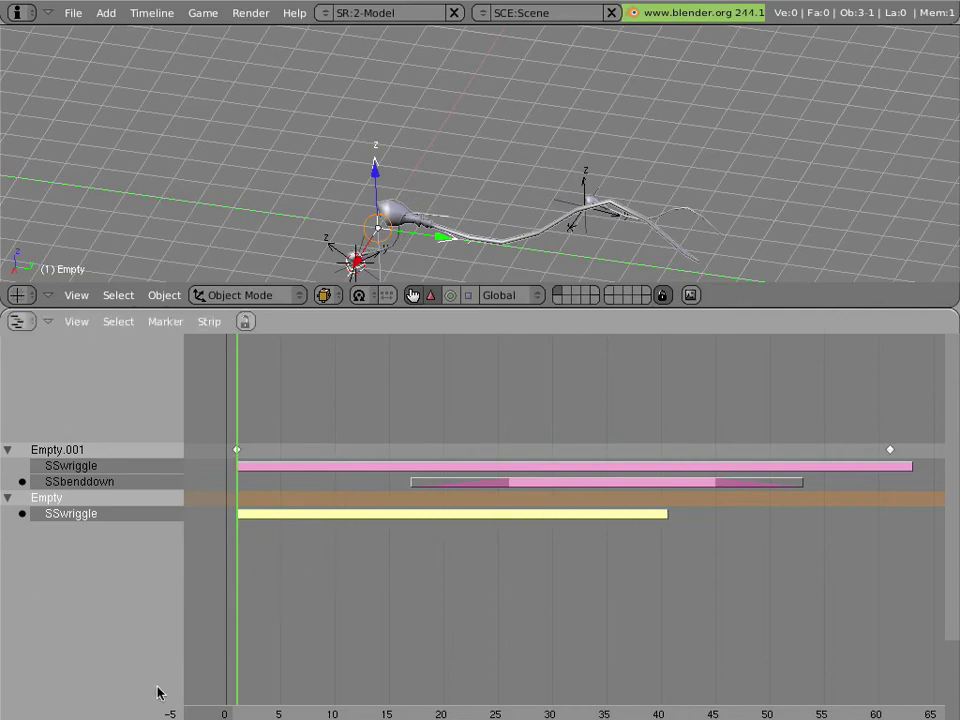
click(221, 654)
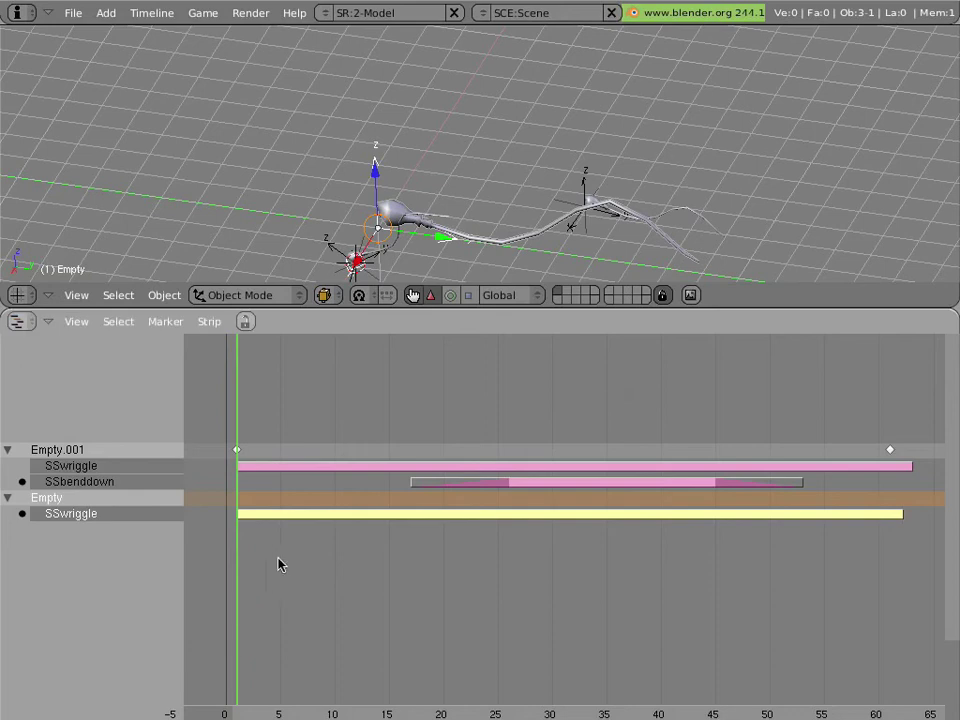
Step: Set the Empty's SSwriggle strip target to speedctrl in the sidebar
key(n)
click(327, 607)
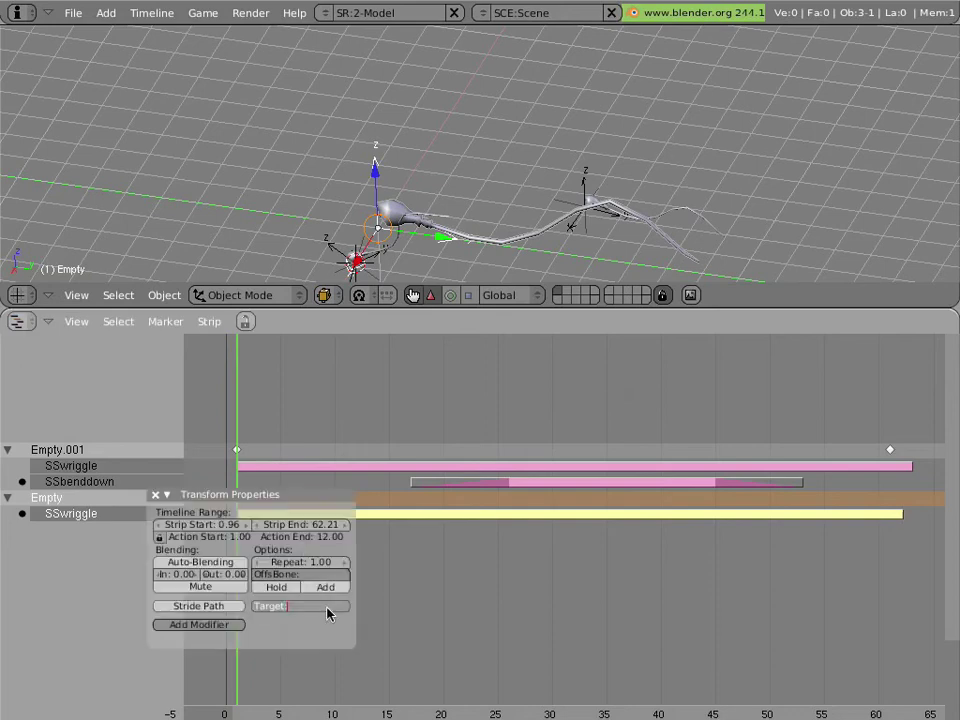
key(Return)
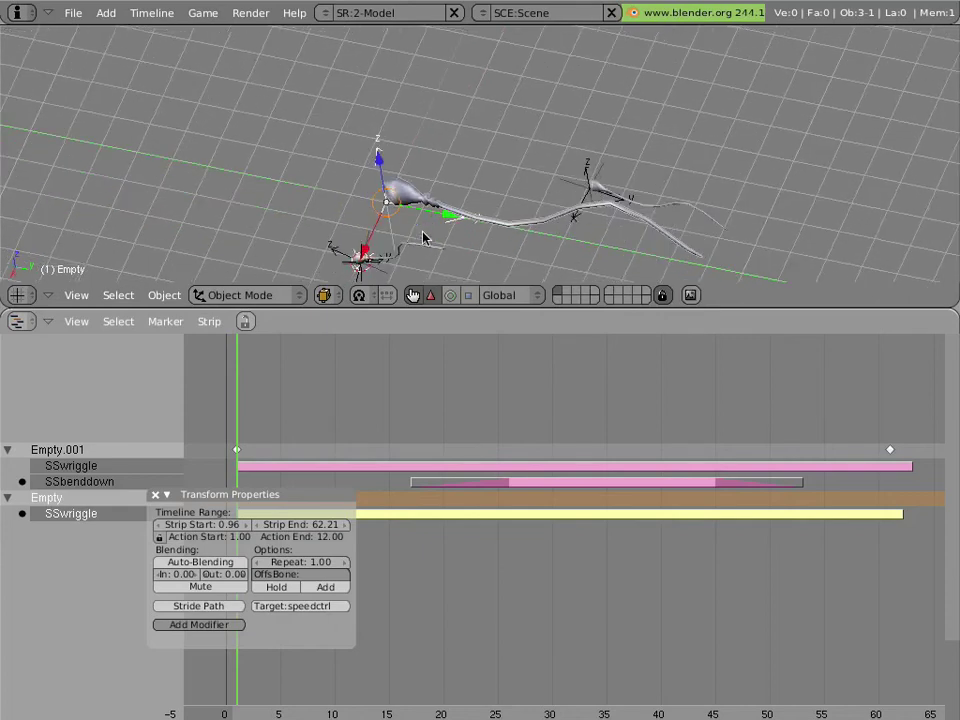
Step: Play the animation to preview both sperms wriggling, then stop and rewind to frame 1
key(alt+a)
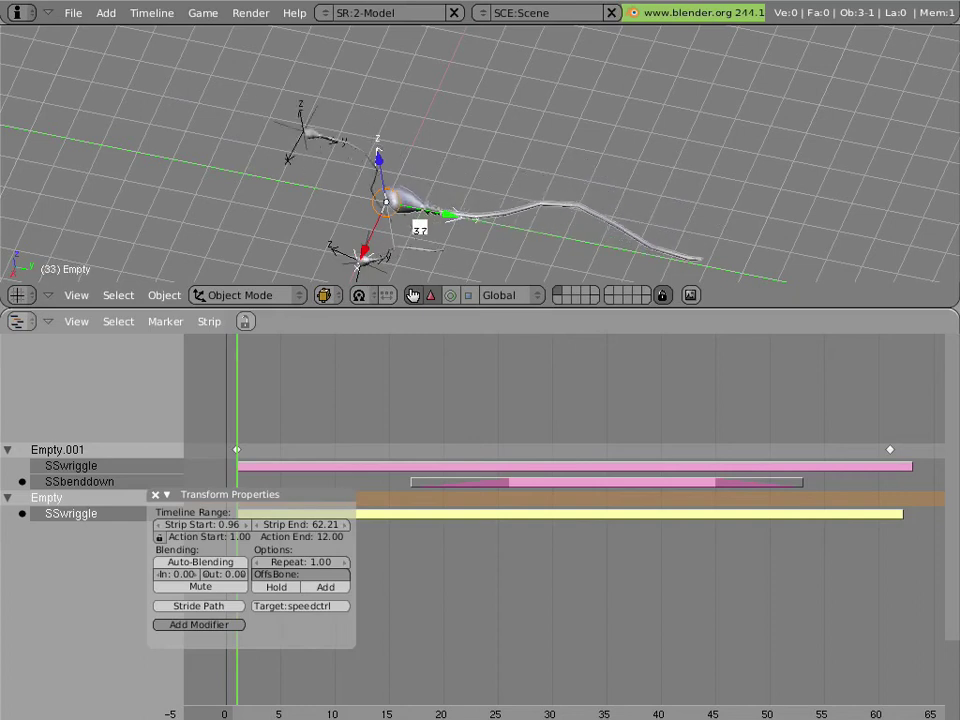
key(Escape)
key(shift+Left)
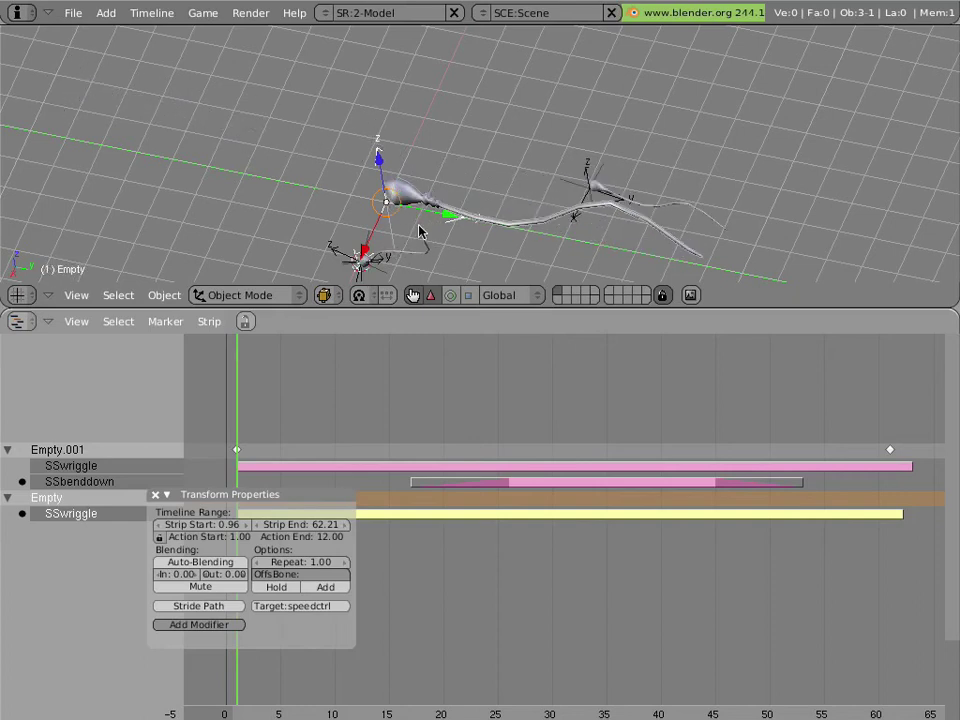